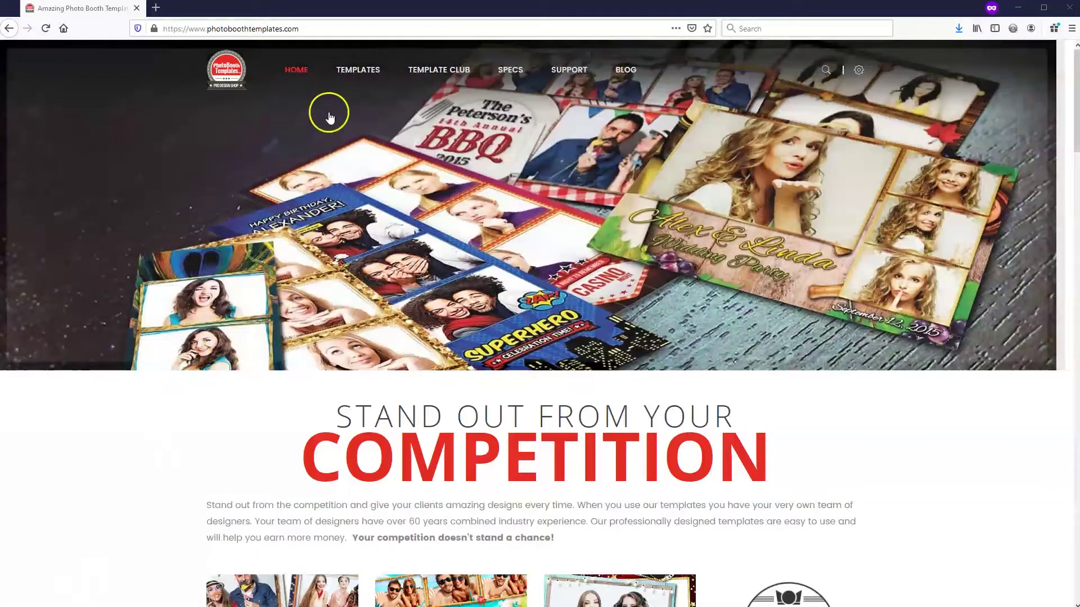
- Open the Knowledge Base's Recommended Template Installation article for Darkroom Booth
mouse_move(526, 77)
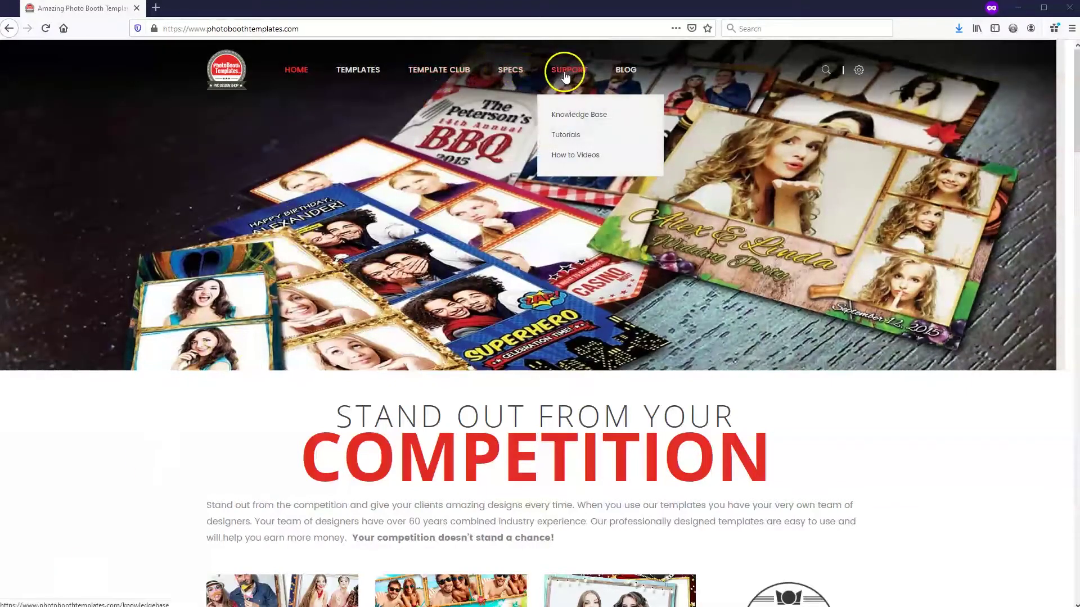
left_click(571, 113)
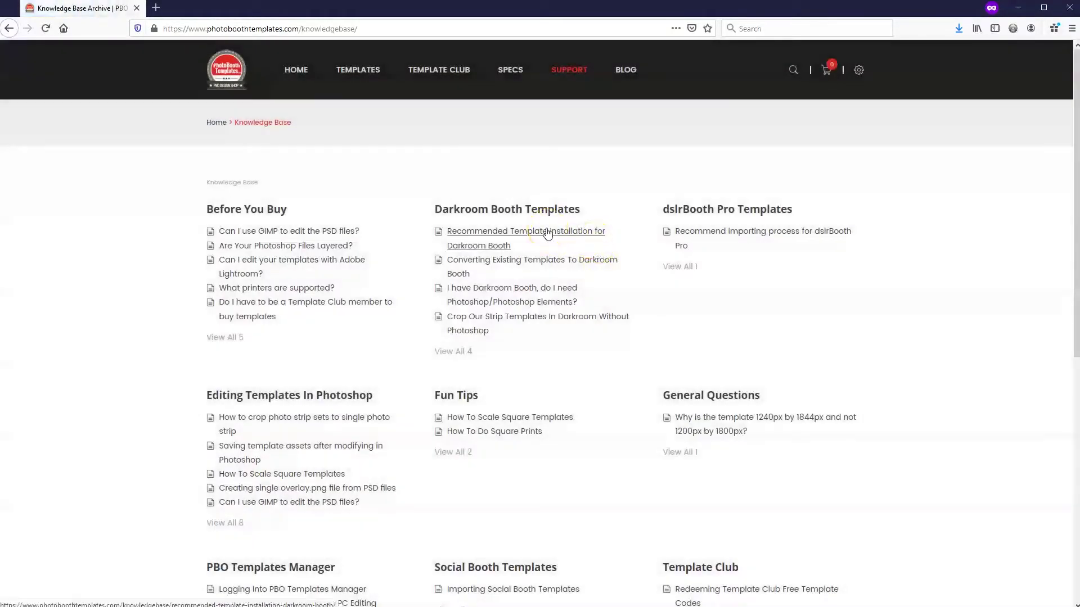
left_click(547, 233)
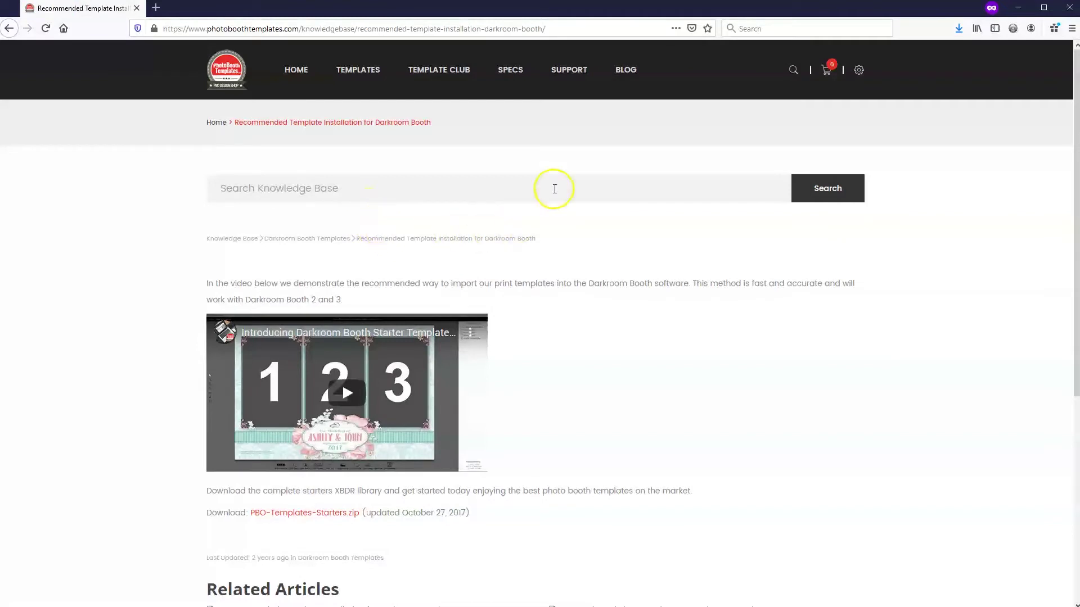
- Download and save PBO-Templates-Starters.zip, then show it in the Downloads folder
mouse_move(571, 69)
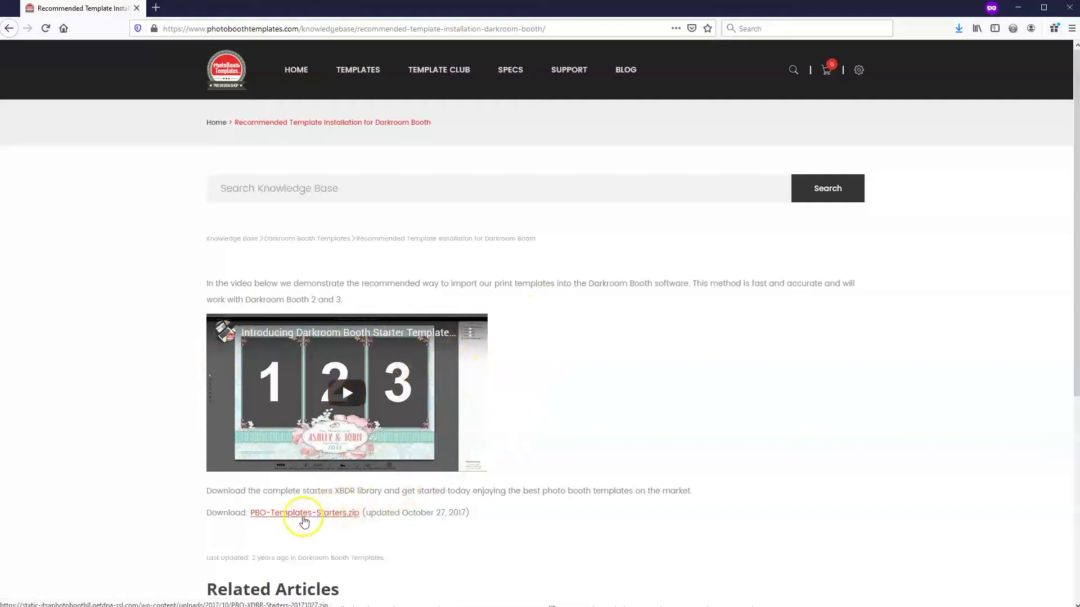
left_click(303, 516)
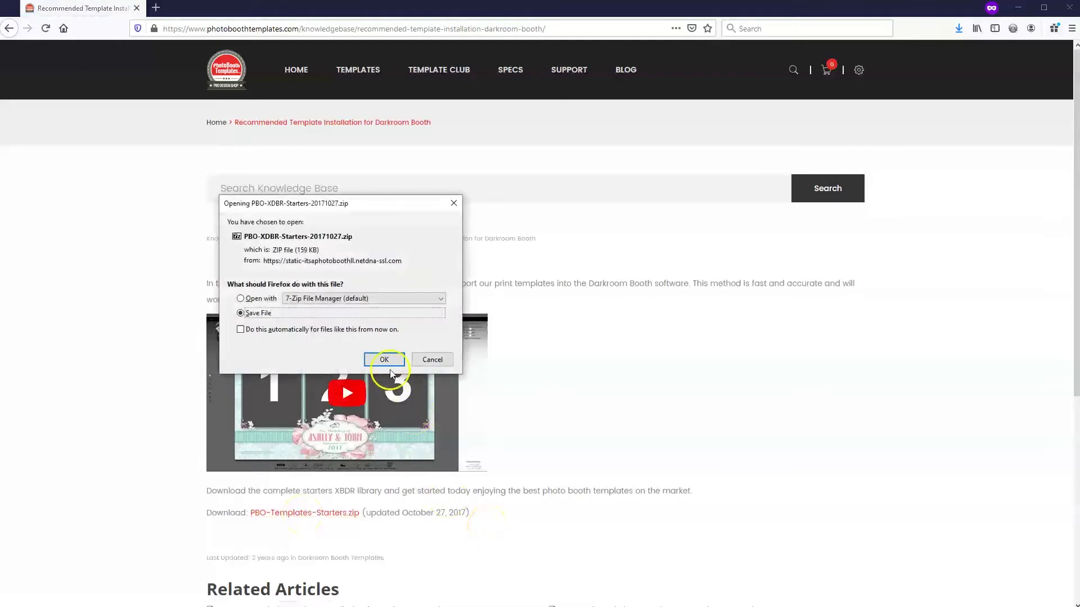
left_click(369, 356)
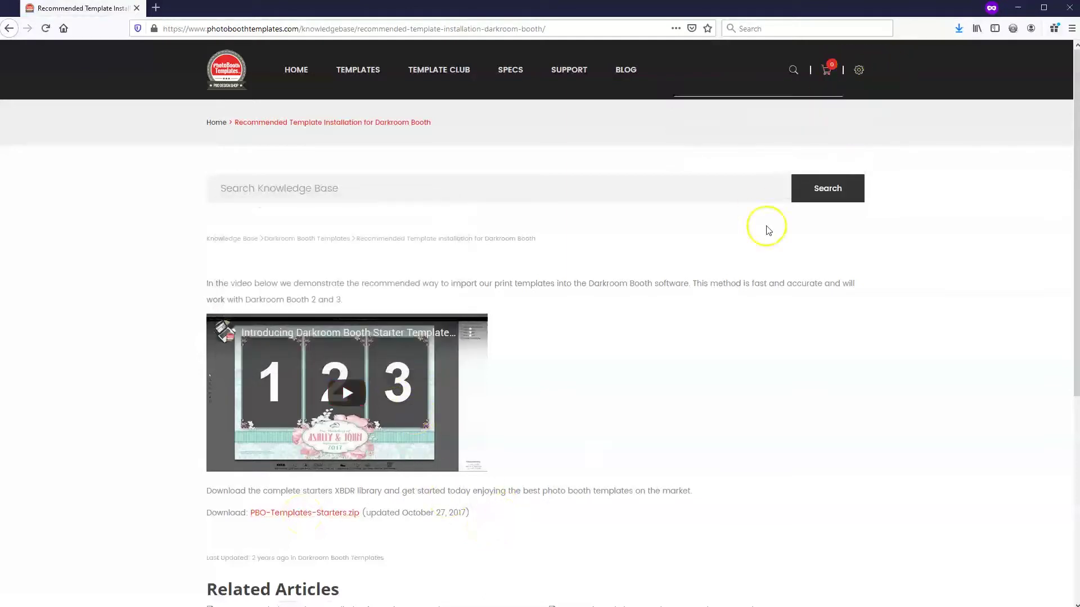
left_click(956, 33)
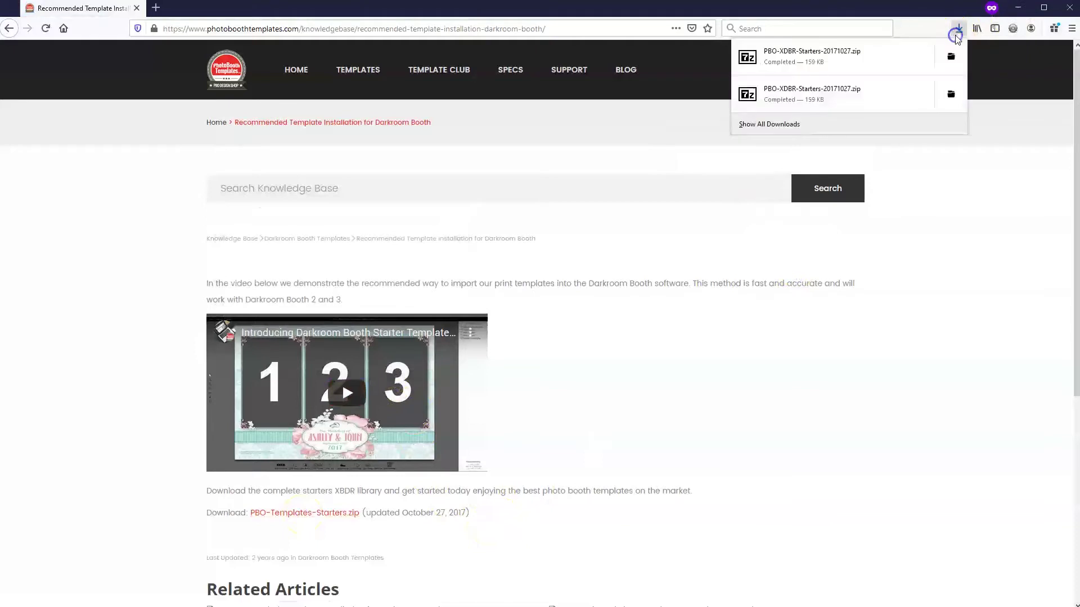
left_click(863, 250)
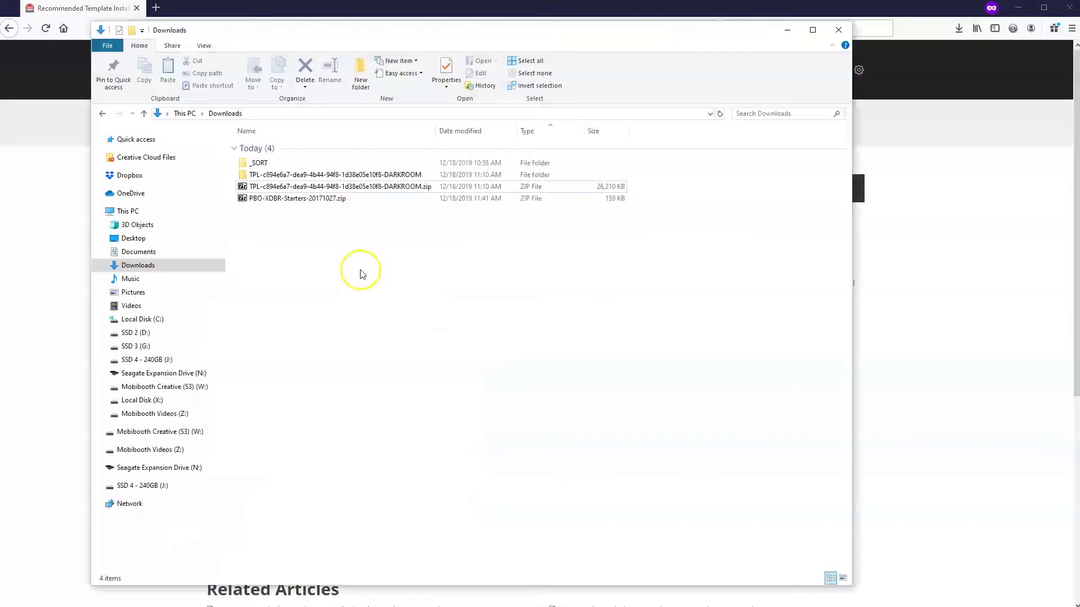
- Open the starters zip in 7-Zip and extract the PBO Templates Starters folder into Downloads
left_click(298, 200)
double_click(298, 201)
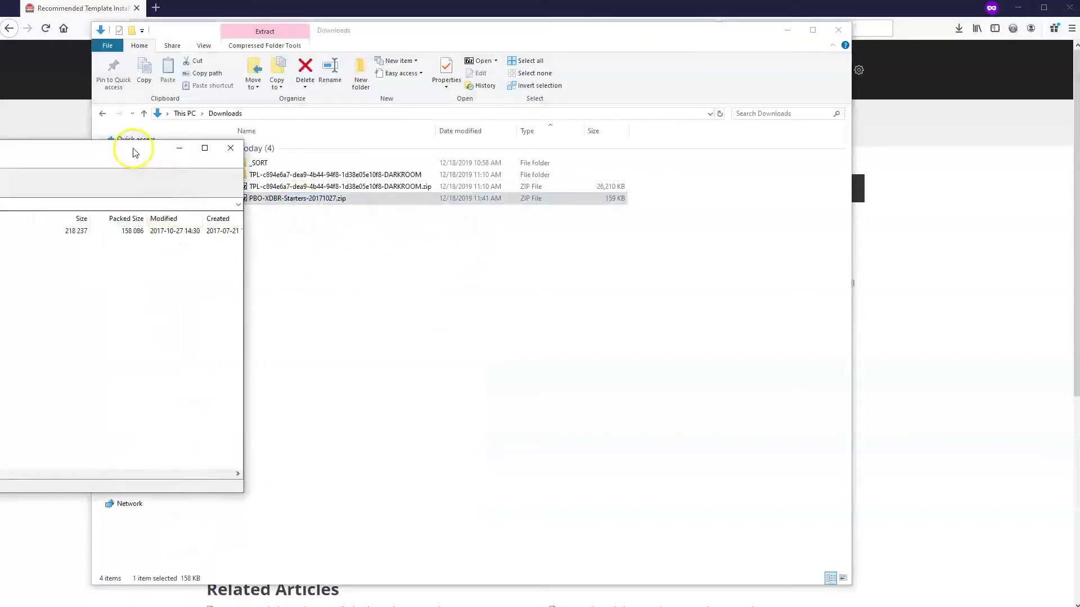
left_click_drag(134, 147, 834, 125)
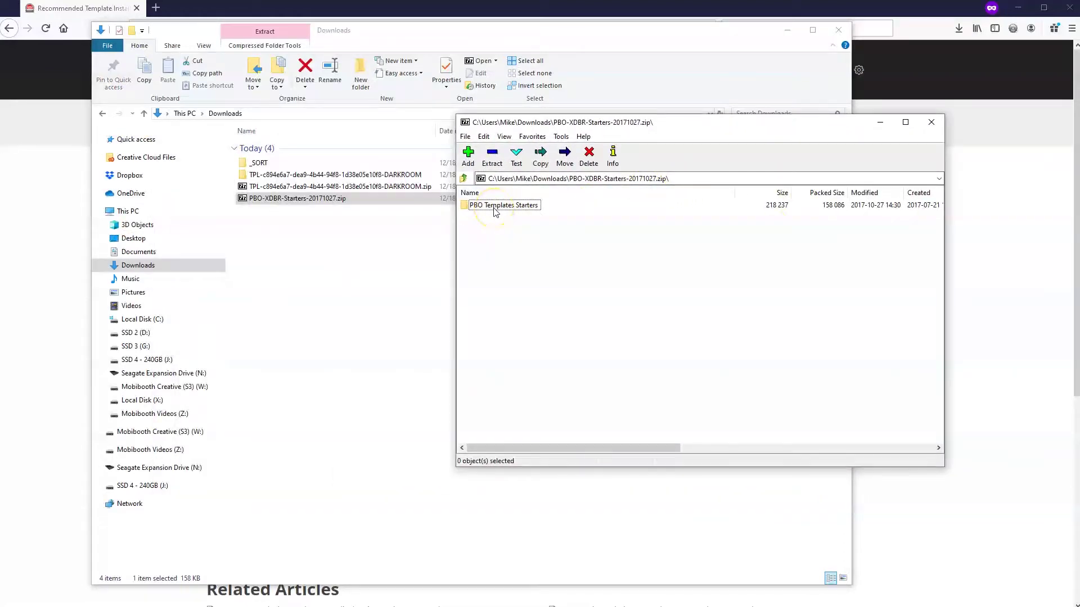
left_click_drag(494, 208, 359, 357)
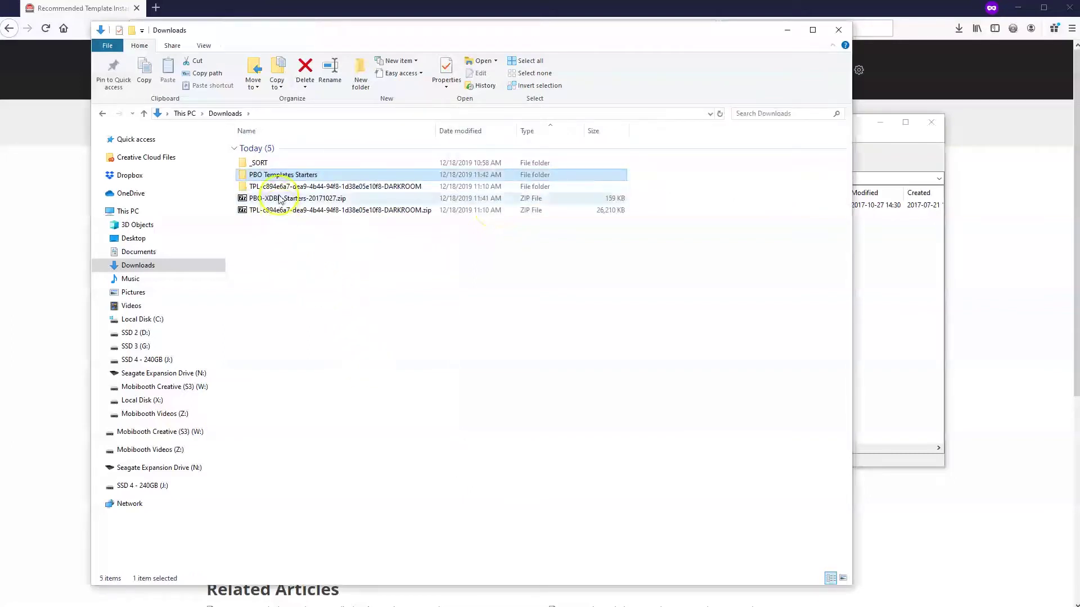
- Open the extracted PBO Templates Starters folder and select all 21 .xbdr template files
double_click(281, 175)
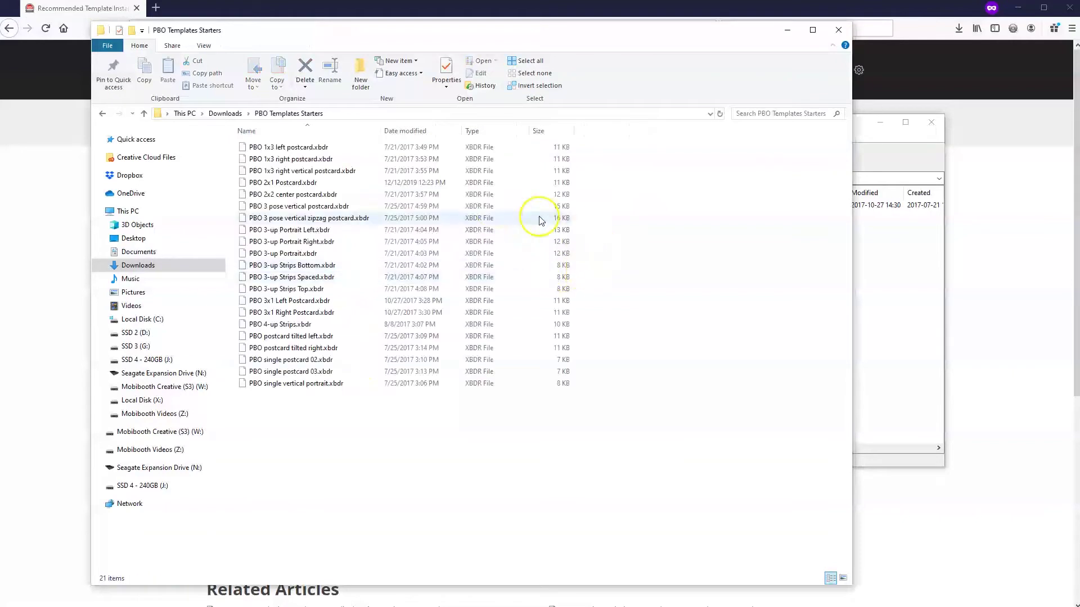
left_click(284, 148)
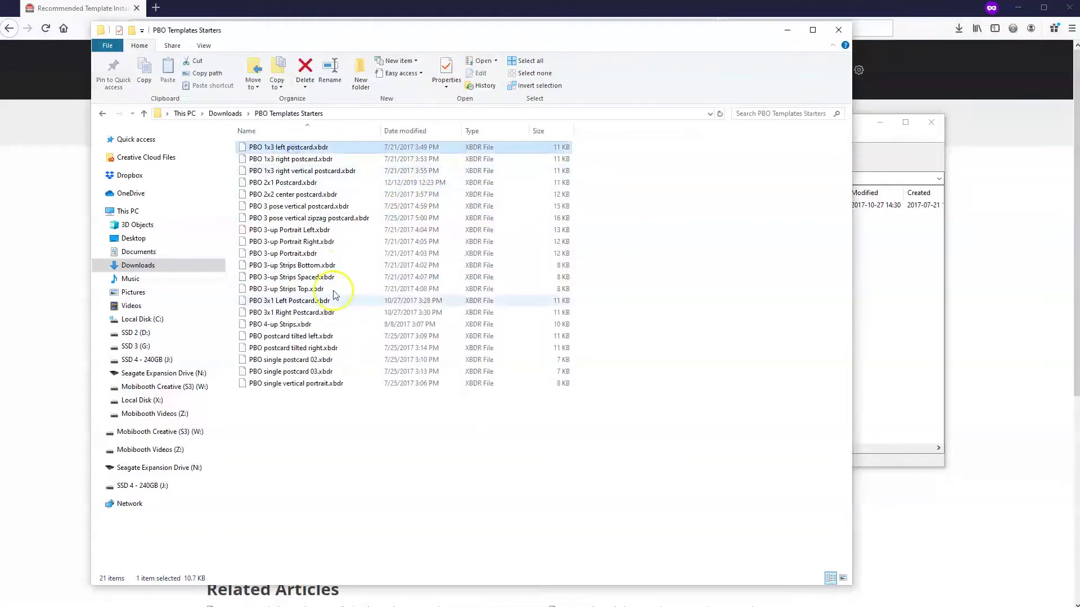
left_click(315, 384, "shift")
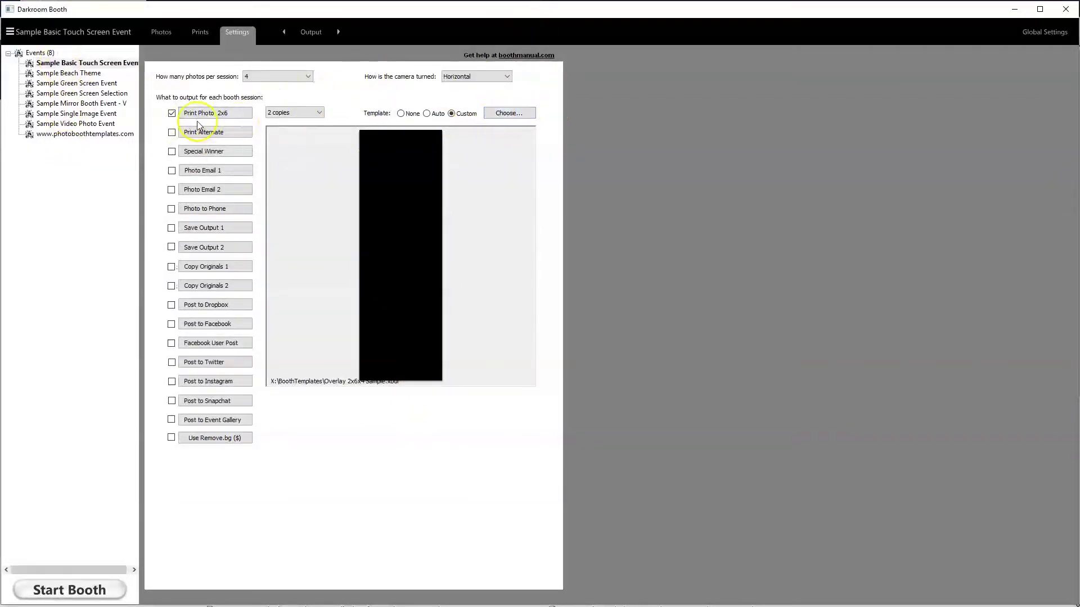
- Add all 21 templates from Downloads > PBO Templates Starters to Darkroom Booth's template chooser
left_click(505, 114)
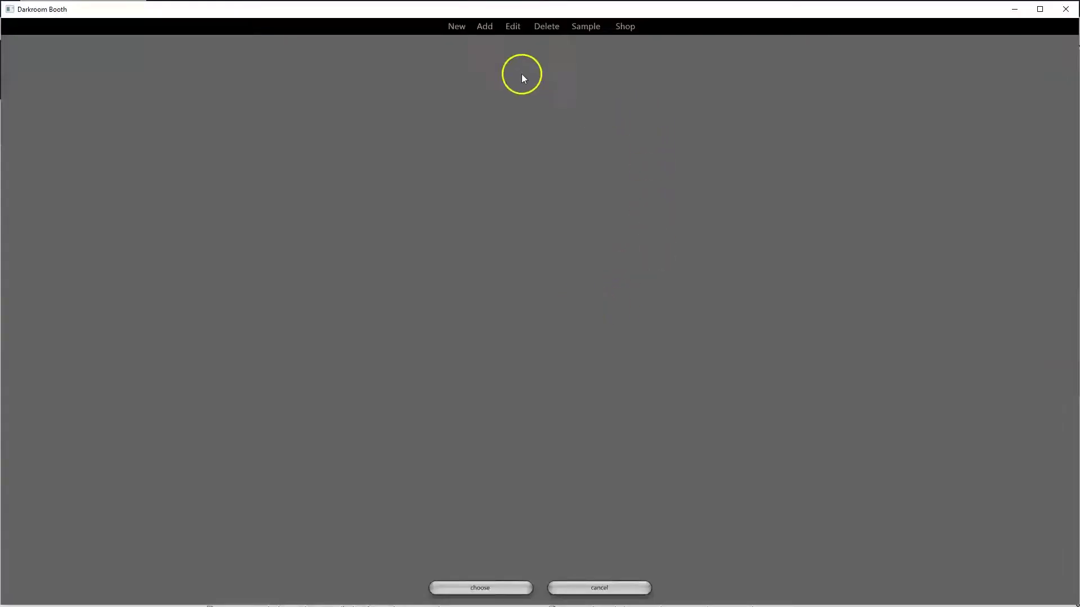
left_click(484, 27)
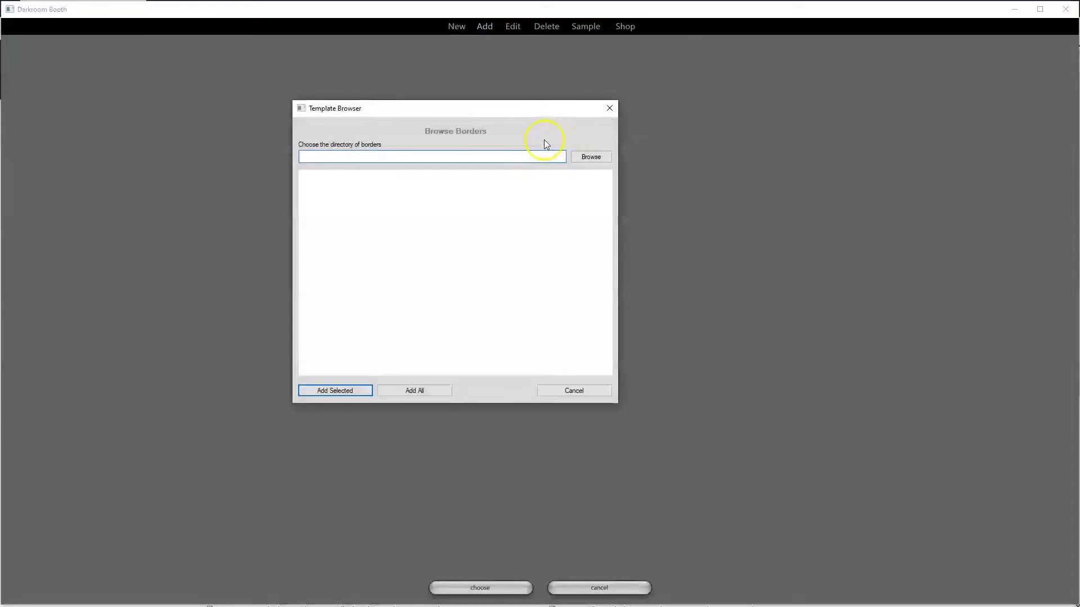
left_click(589, 157)
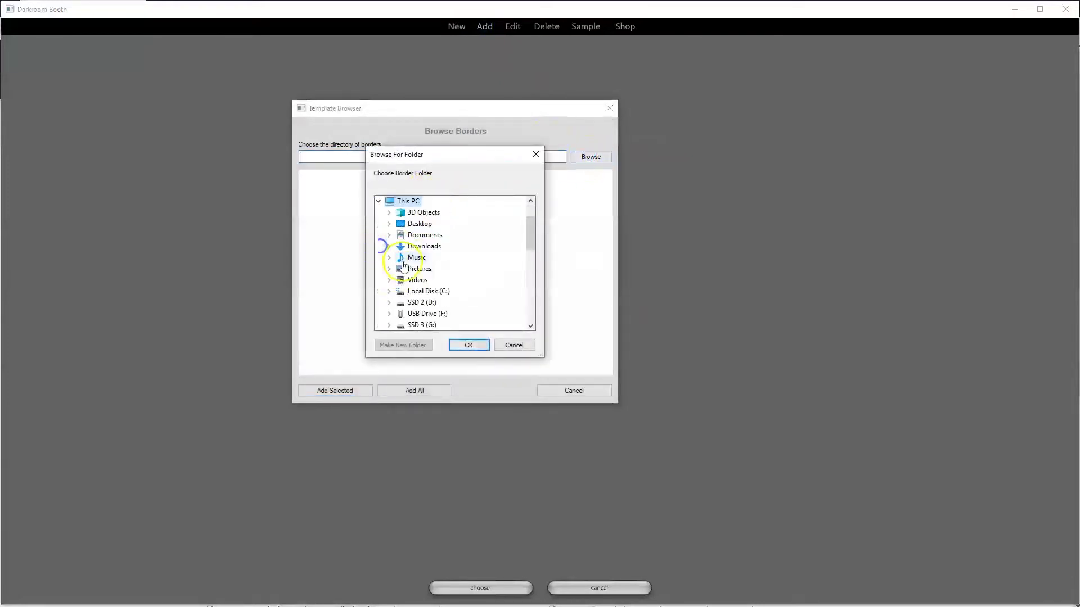
double_click(421, 246)
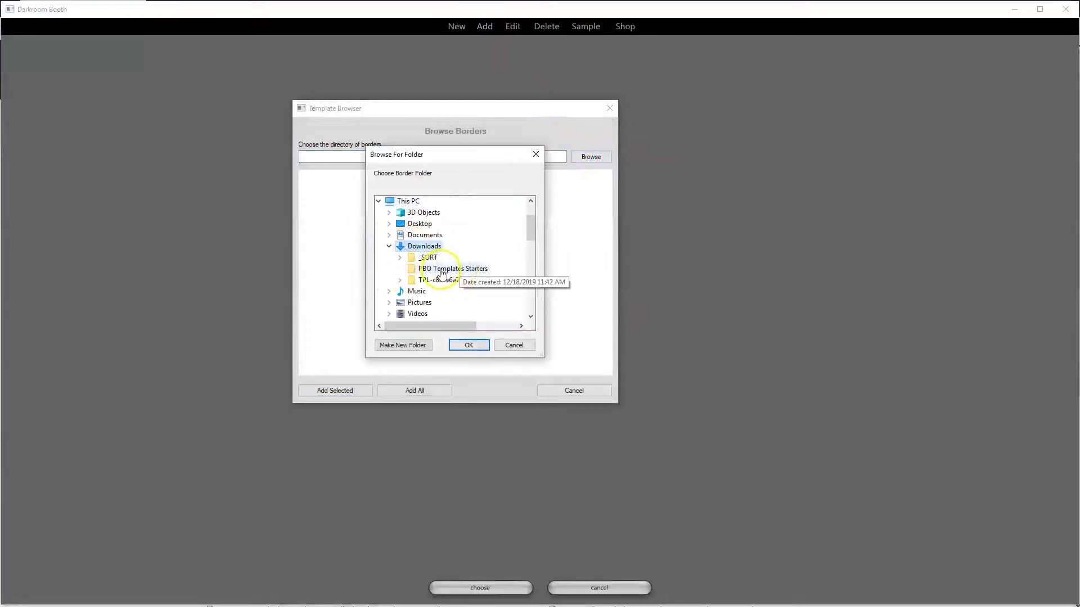
left_click(443, 268)
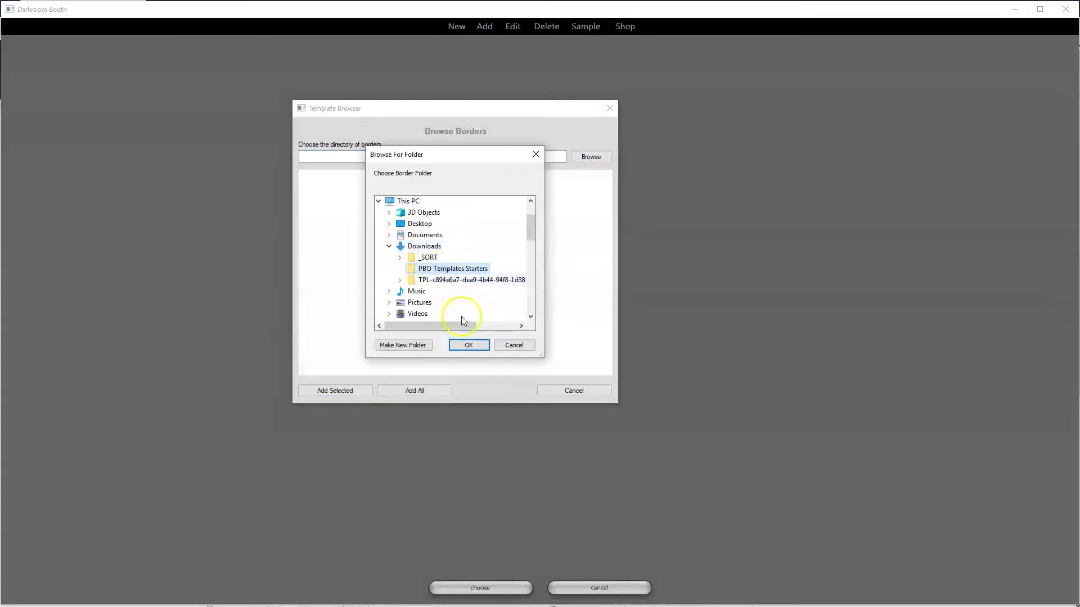
left_click(469, 344)
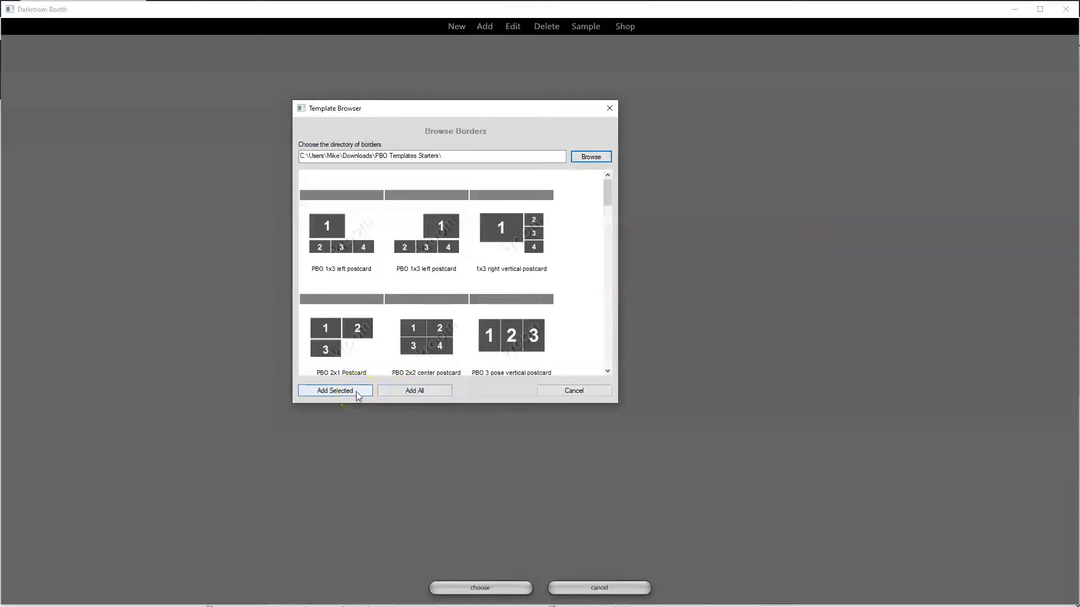
left_click(403, 394)
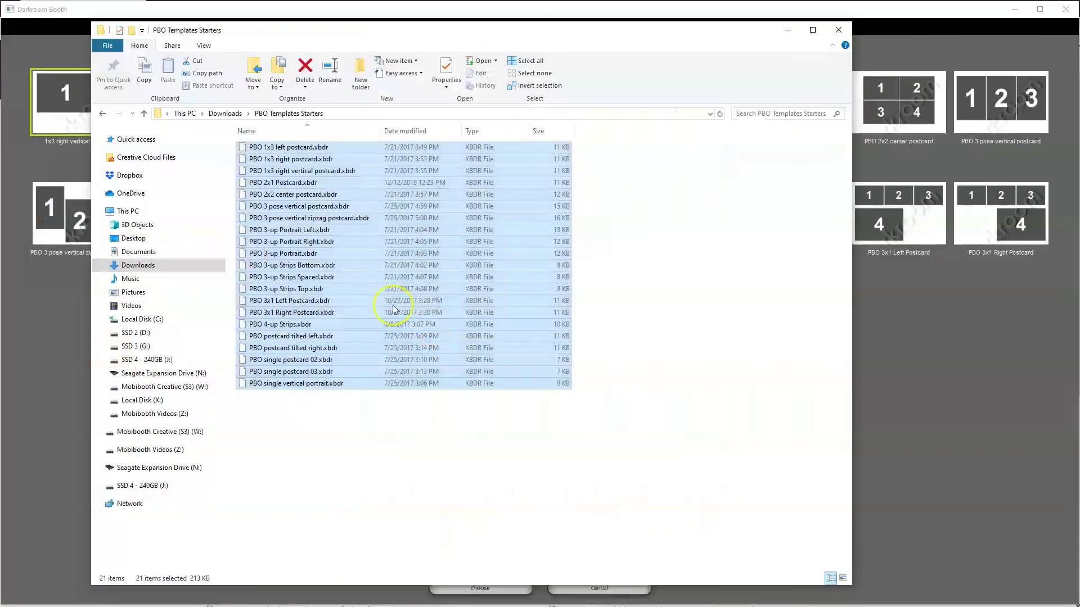
- Open the DARKROOM holiday template's image subfolder, select its preview PNG, and return to Darkroom Booth
left_click(224, 114)
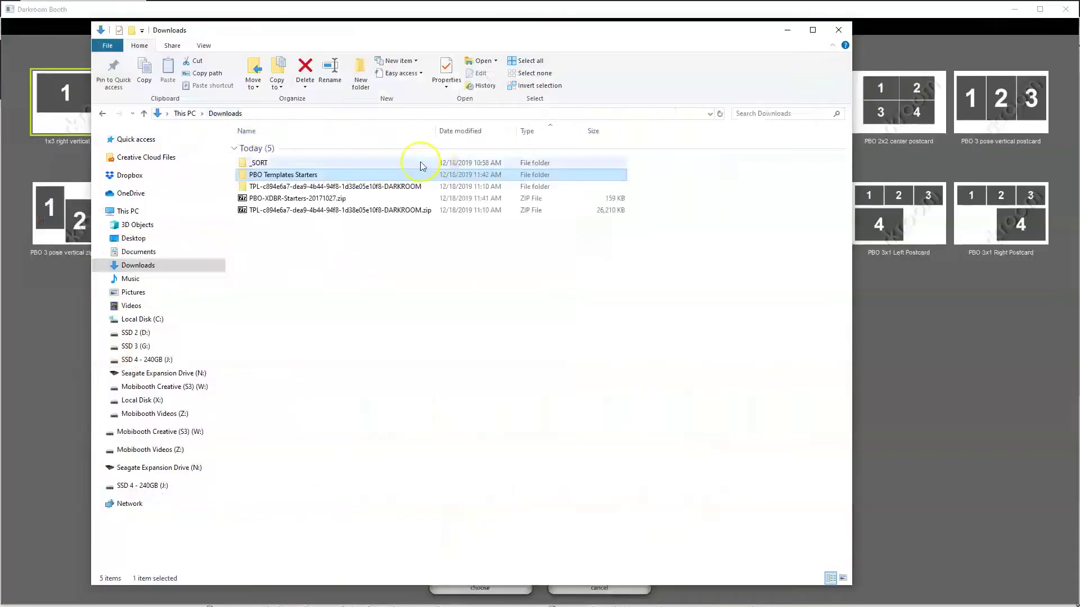
left_click(314, 189)
double_click(314, 188)
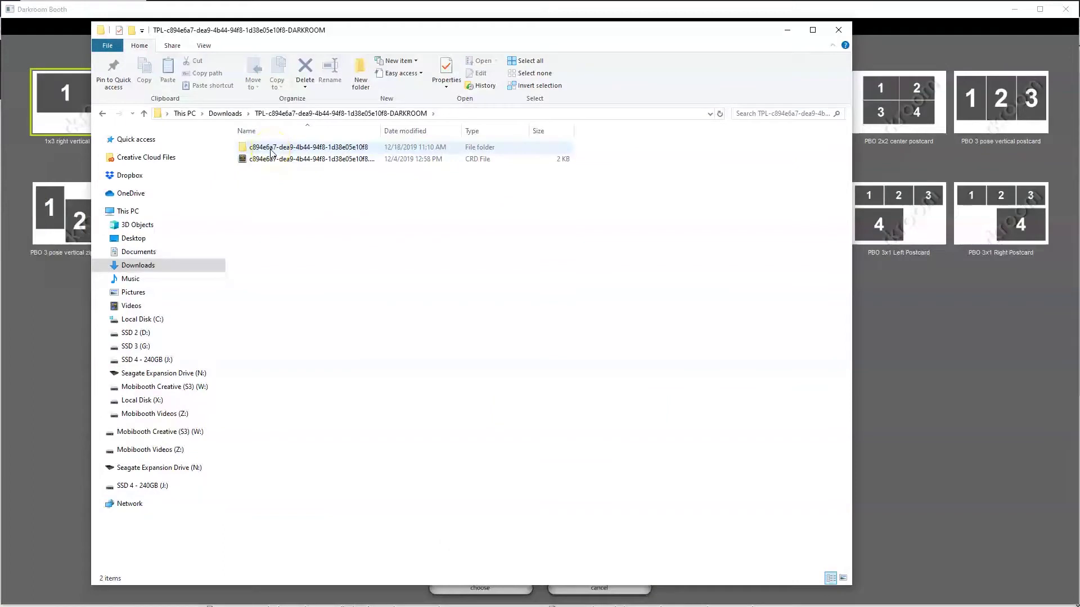
double_click(271, 150)
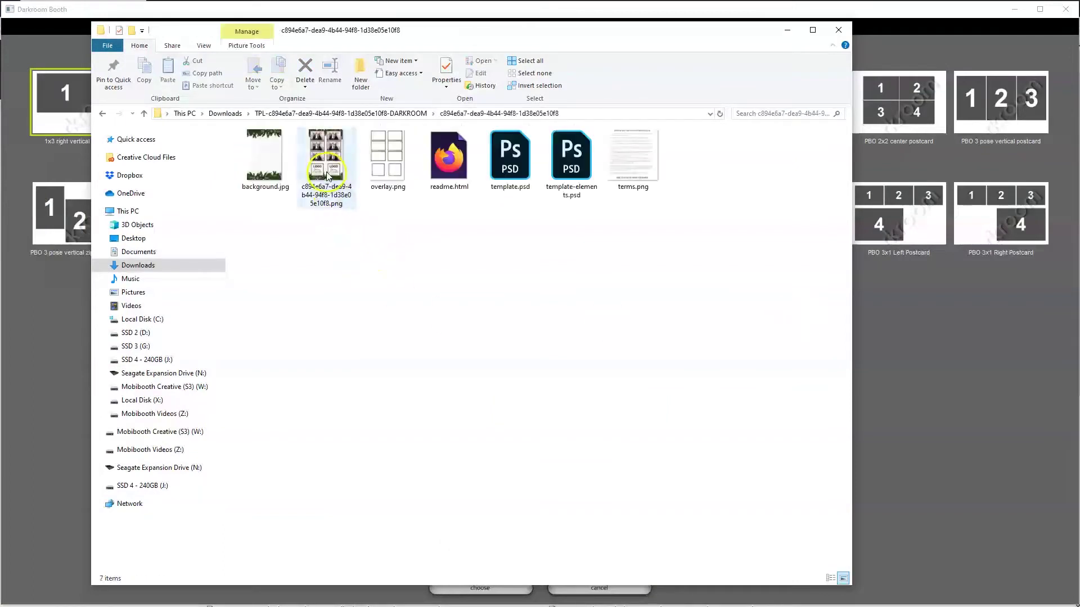
left_click(327, 180)
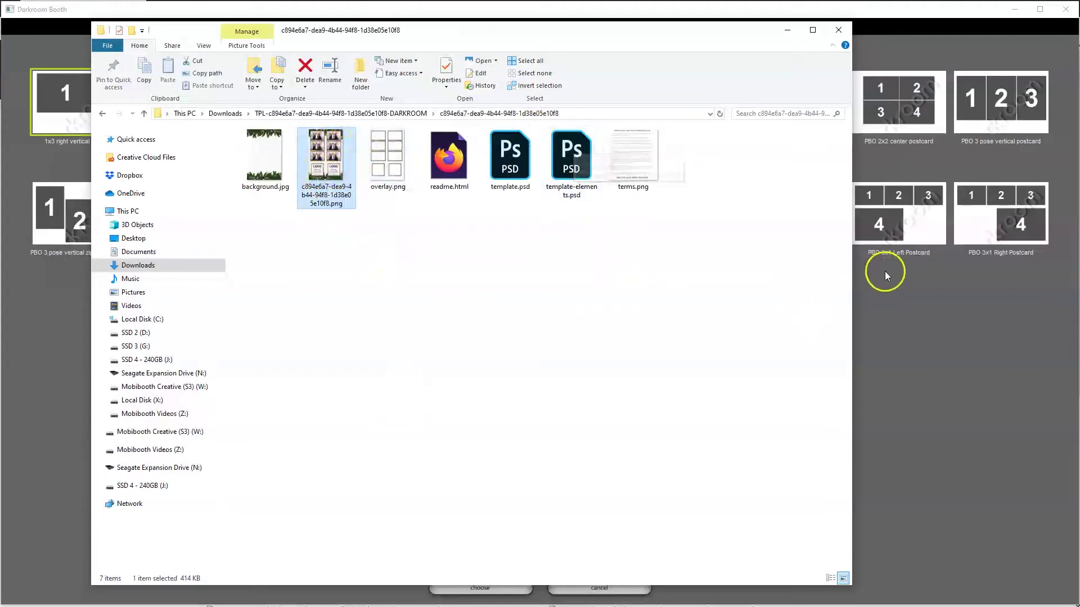
left_click(932, 306)
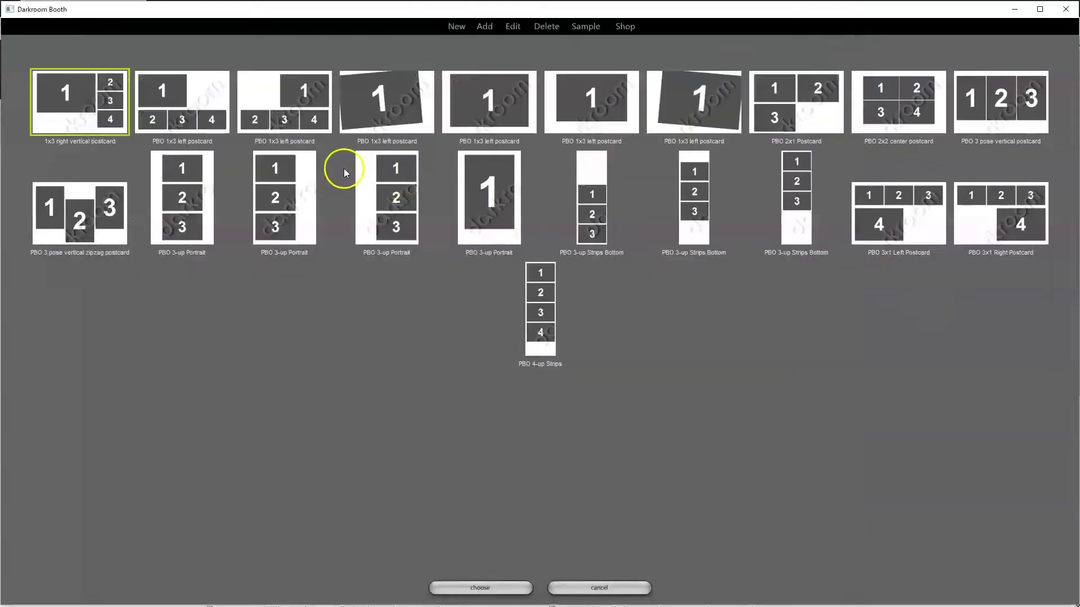
- Apply PBO 3-up Strips Bottom with matching photos per session and open it for editing
left_click(795, 212)
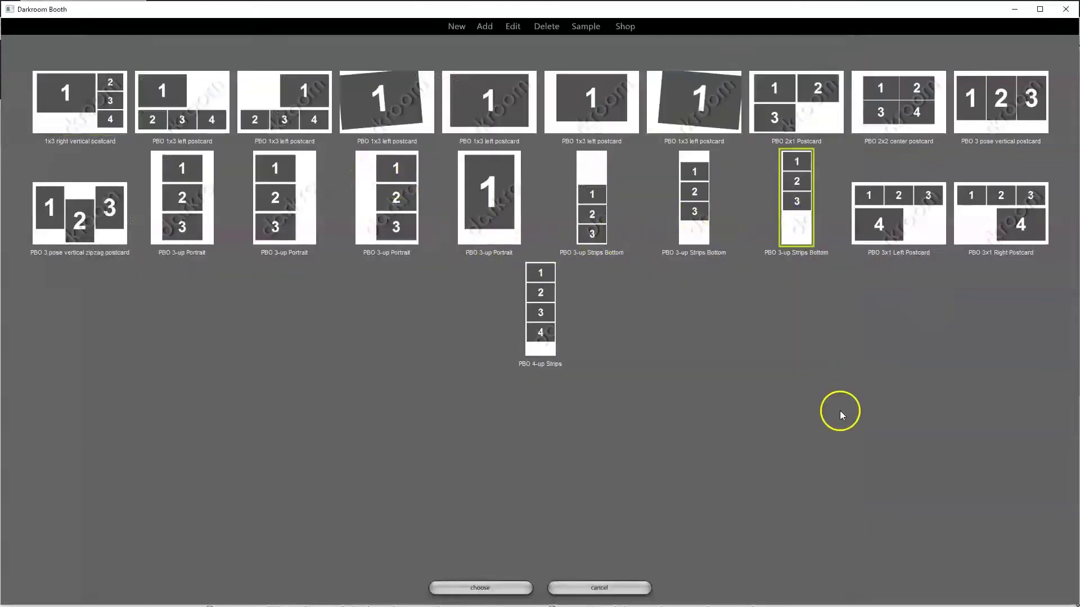
left_click(488, 587)
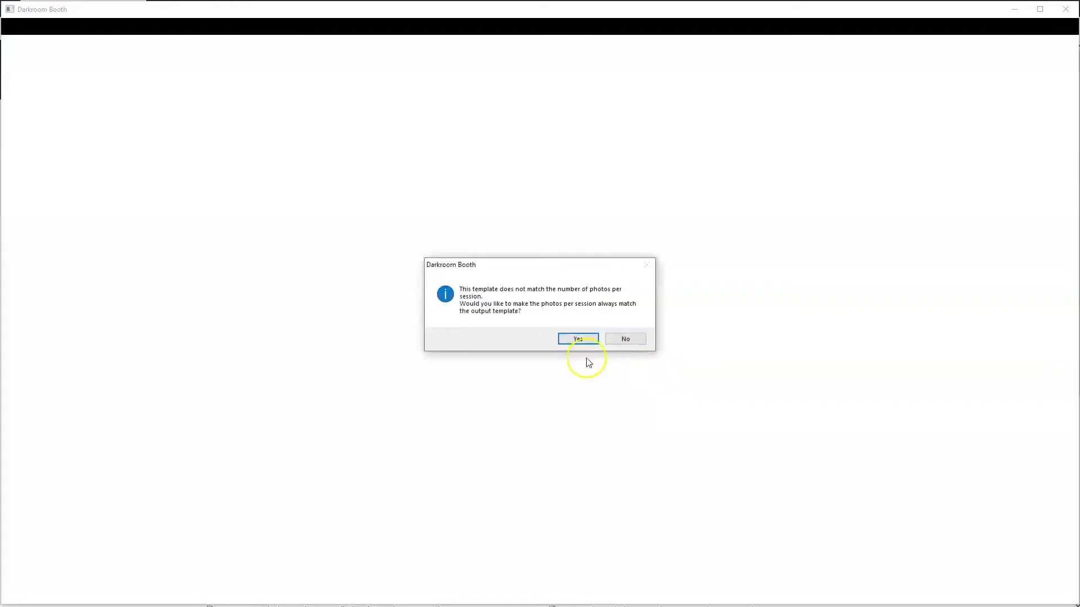
left_click(575, 339)
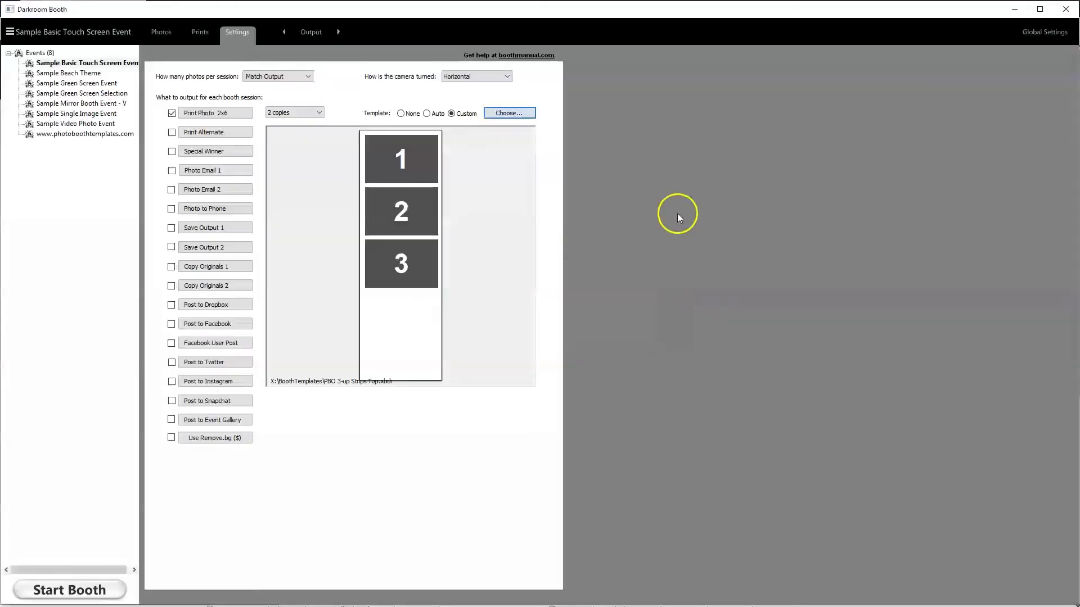
left_click(509, 113)
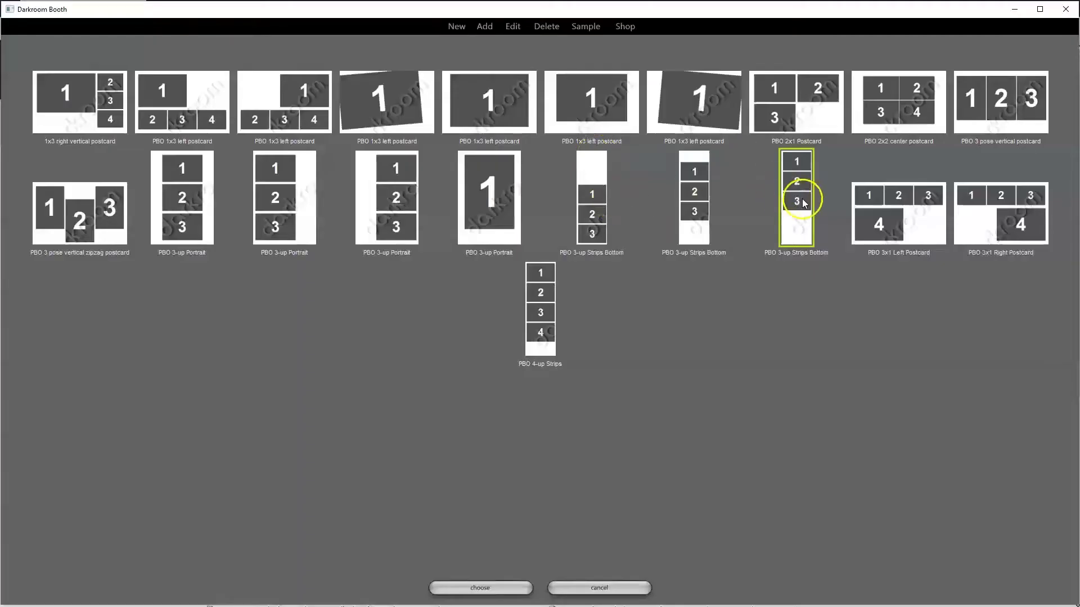
left_click(514, 28)
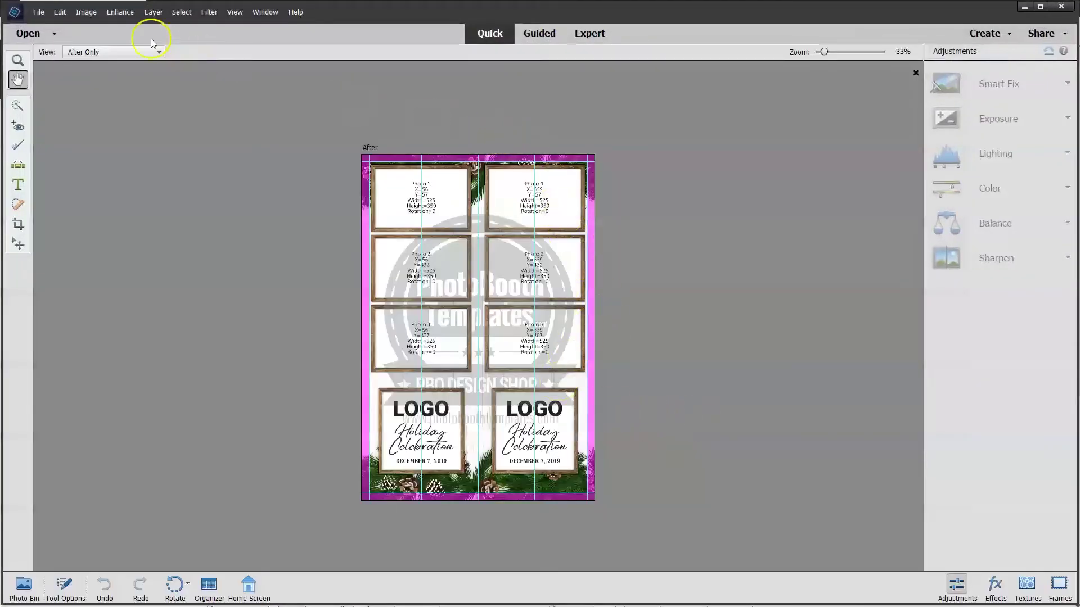
- Close the currently open template document with File > Close
left_click(38, 11)
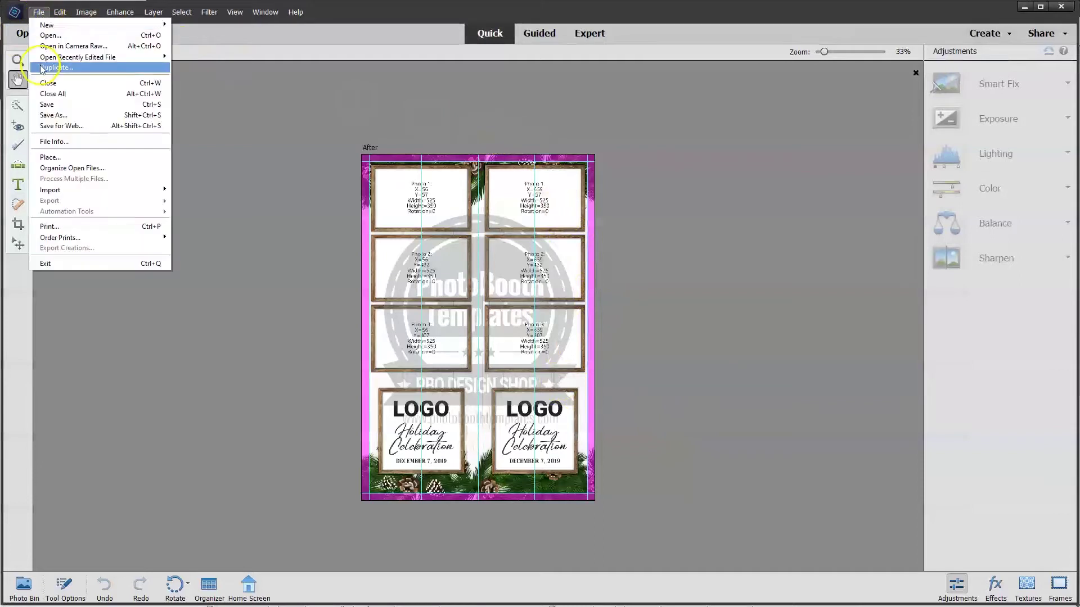
left_click(48, 82)
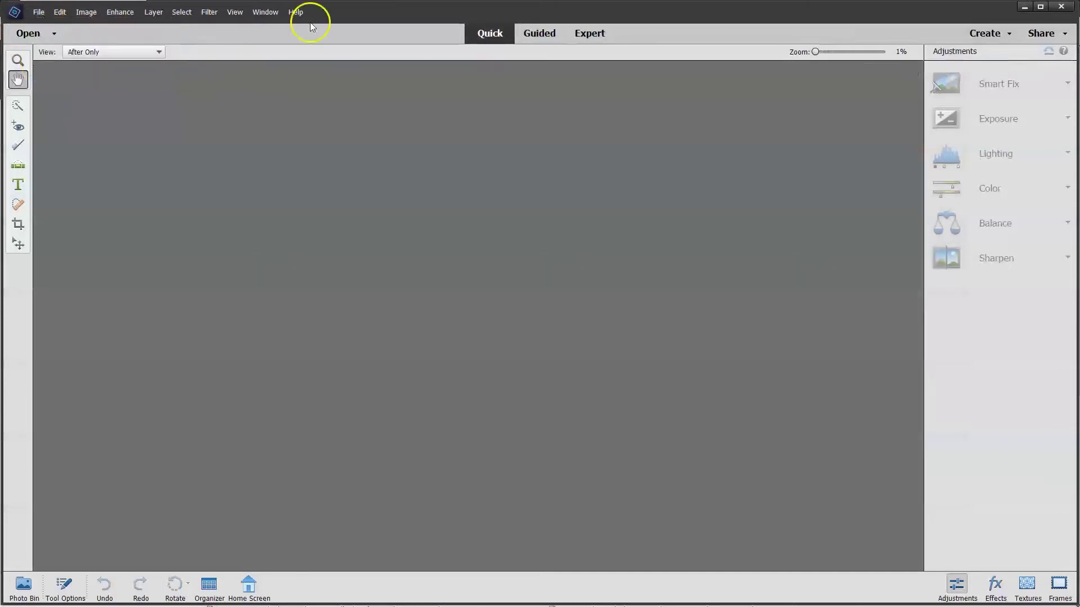
left_click(38, 12)
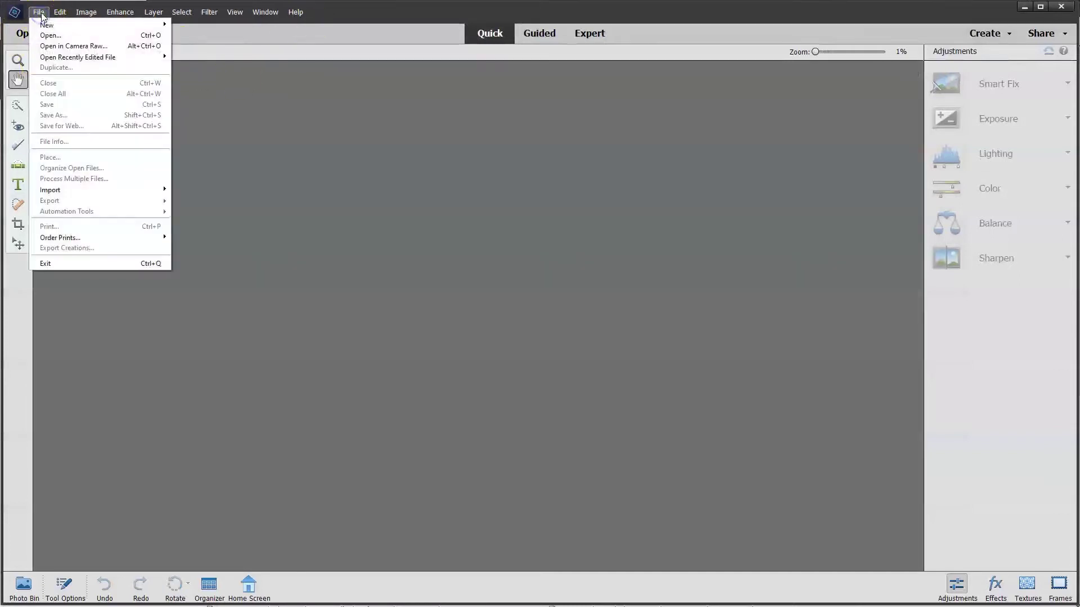
left_click(349, 128)
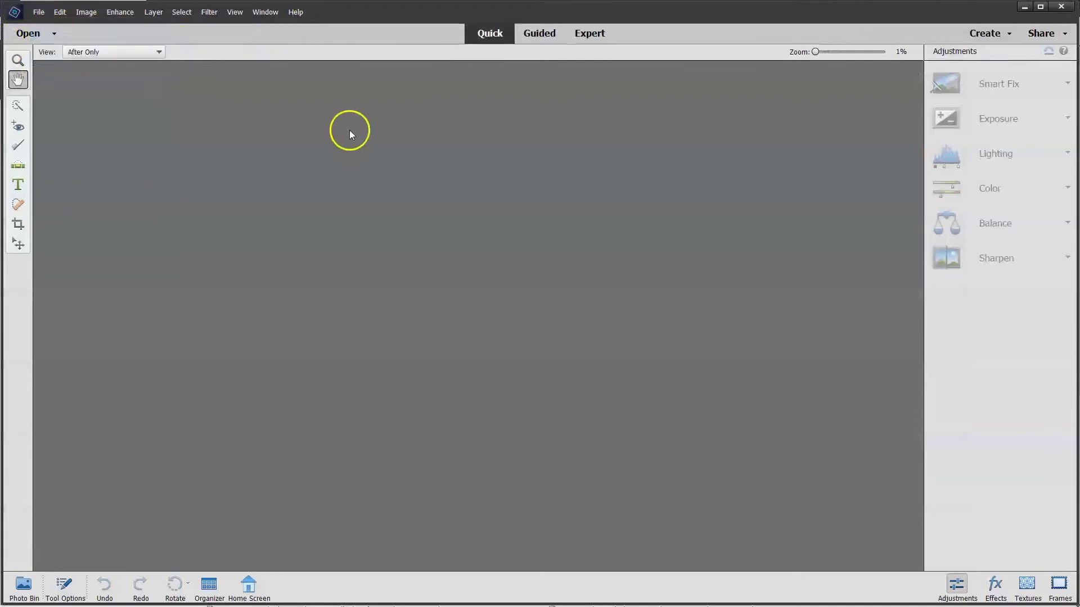
- Open template-elements.psd from the downloaded holiday template folder
double_click(336, 96)
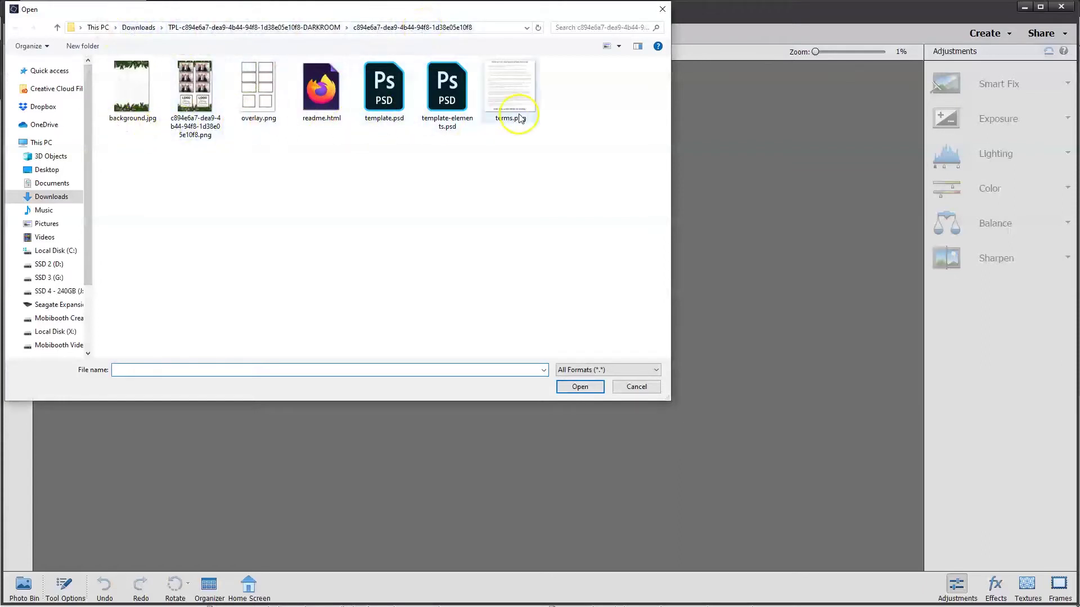
left_click(445, 96)
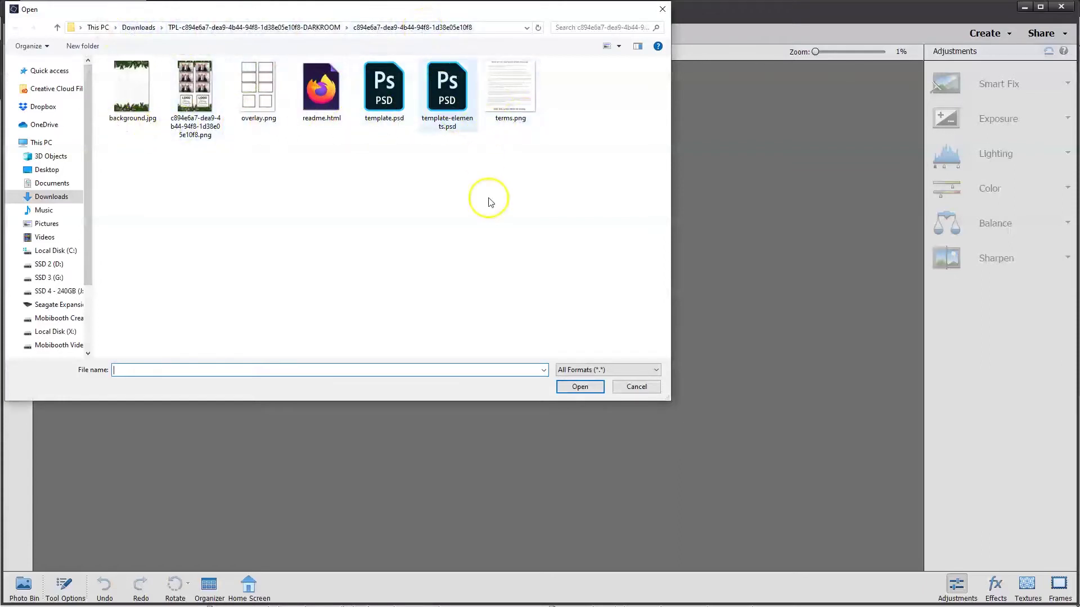
left_click(582, 388)
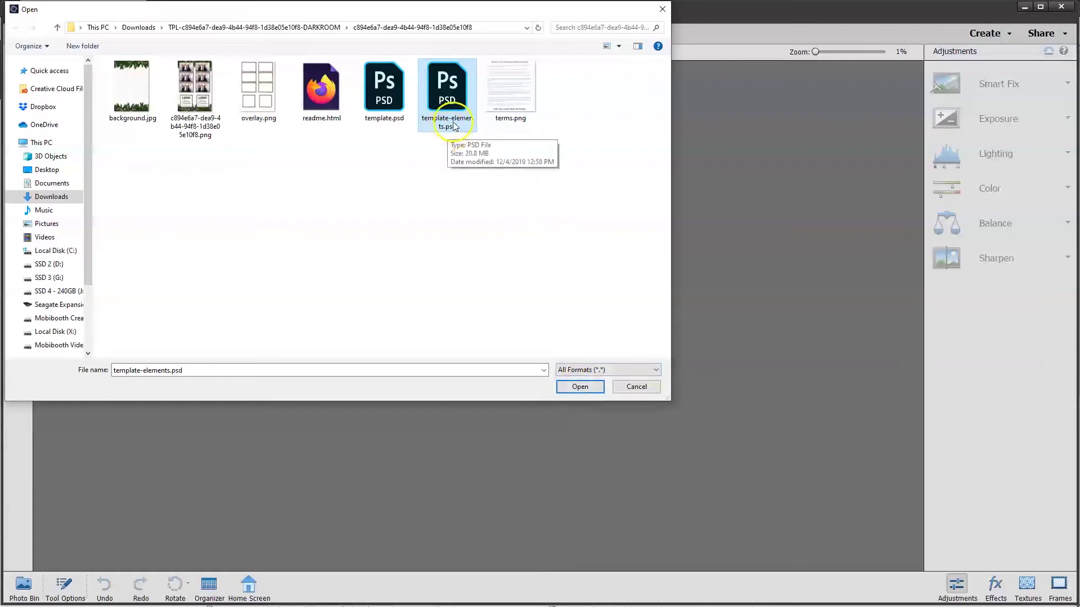
left_click(579, 388)
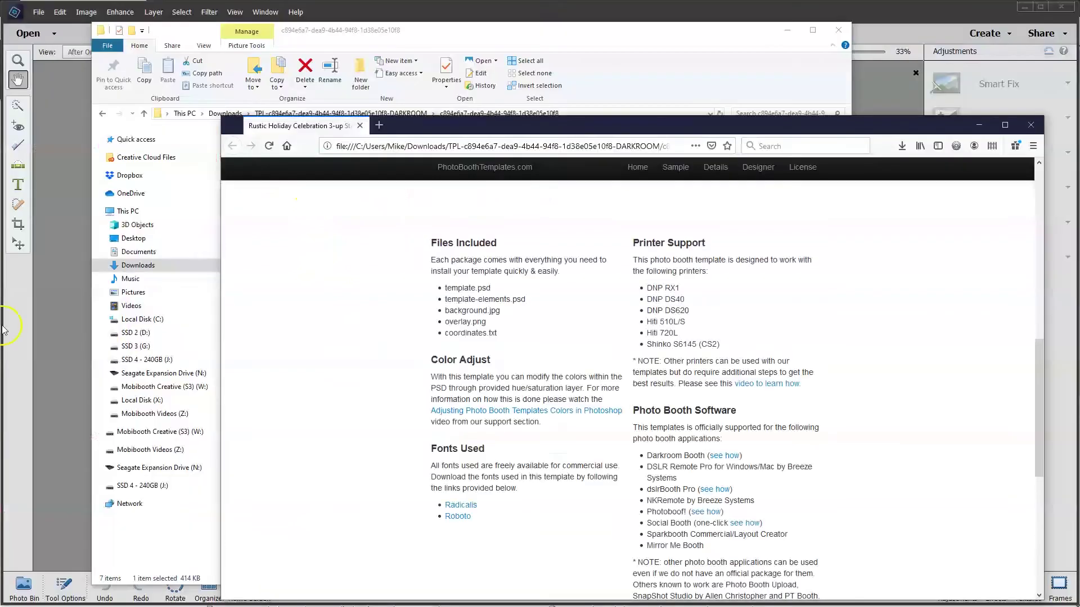
- Scroll the readme to its Files Included and Fonts Used (Radicalis, Roboto) sections
scroll(479, 284, "up", 4)
scroll(480, 285, "down", 4)
- Dismiss the missing Litoland and Radicalis fonts warning and switch to Expert mode
left_click(876, 9)
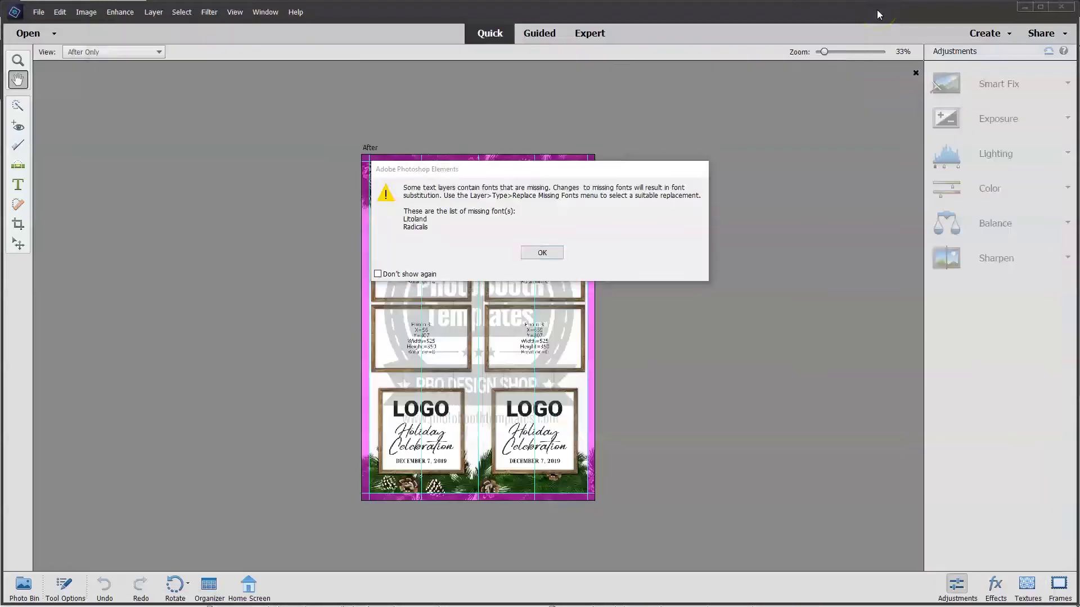
left_click(558, 257)
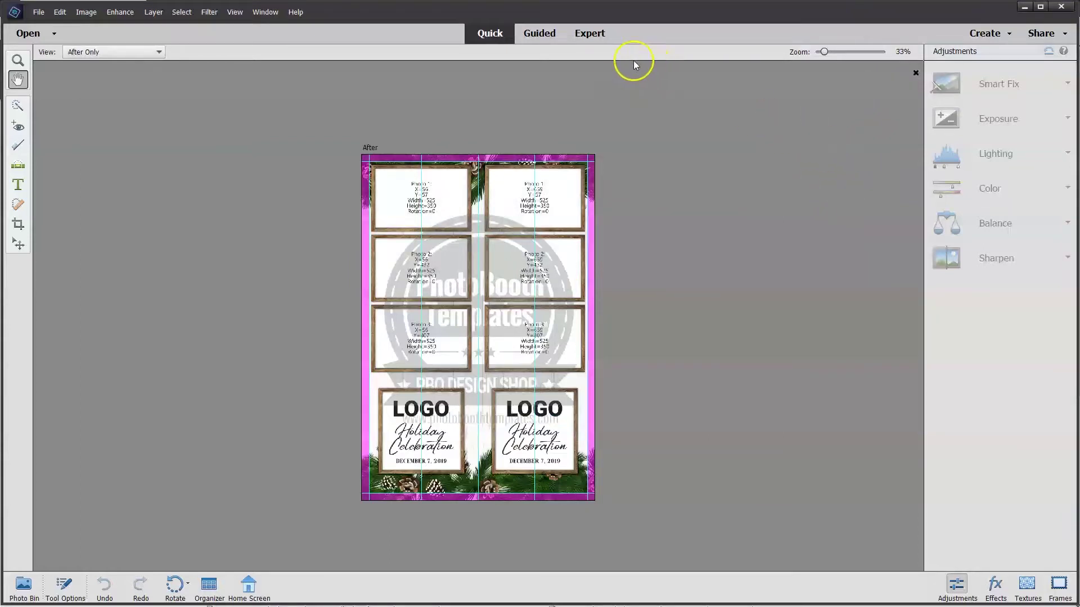
left_click(598, 37)
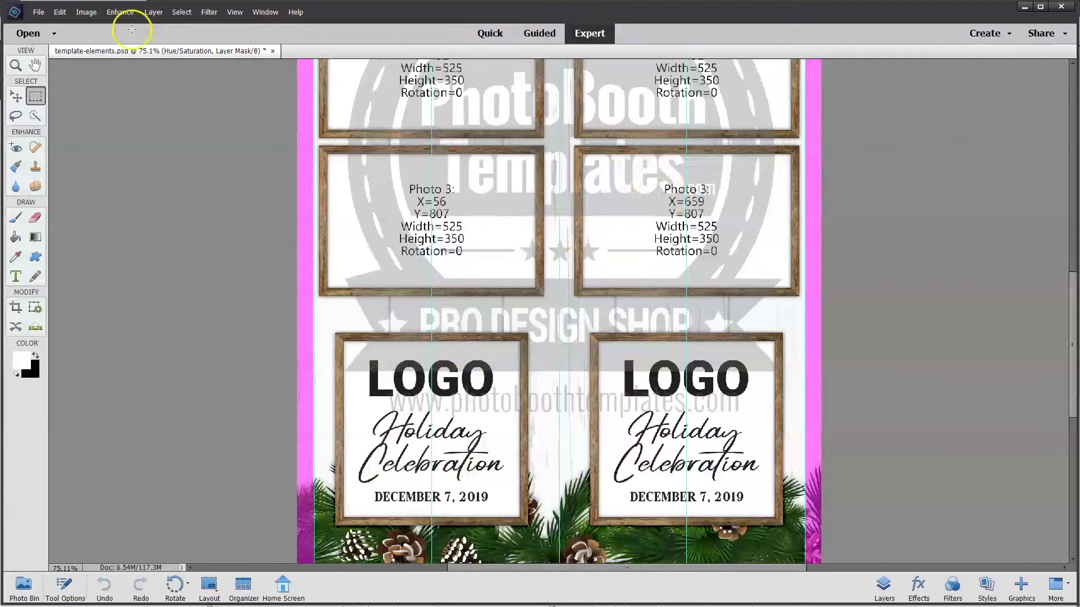
left_click(265, 12)
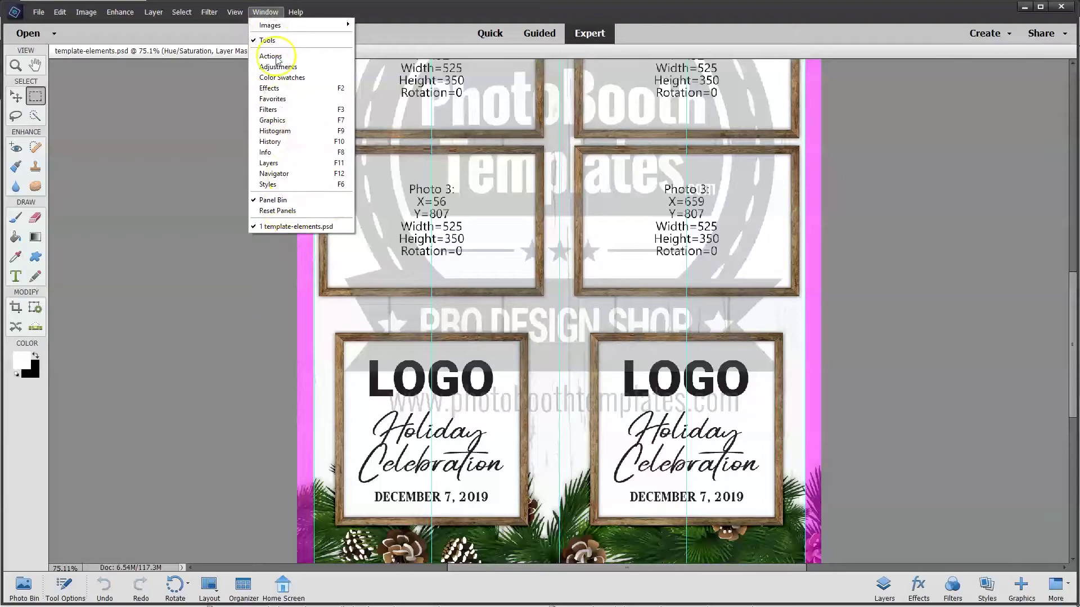
- Show the Layers panel, scroll through the template's layers, and fit the whole strip with Ctrl+0
left_click(272, 162)
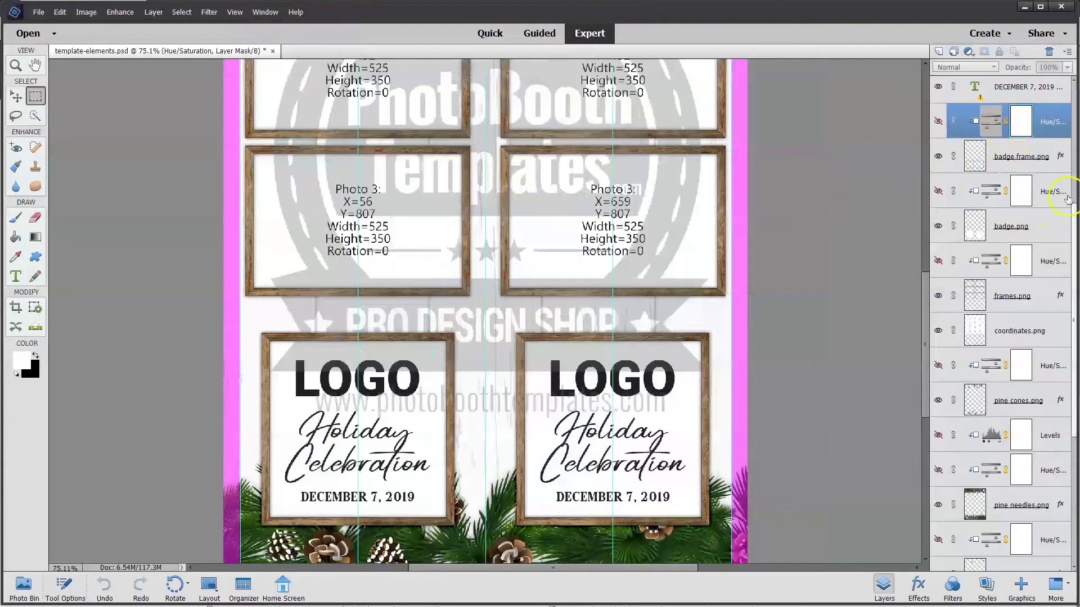
scroll(1074, 197, "up", 5)
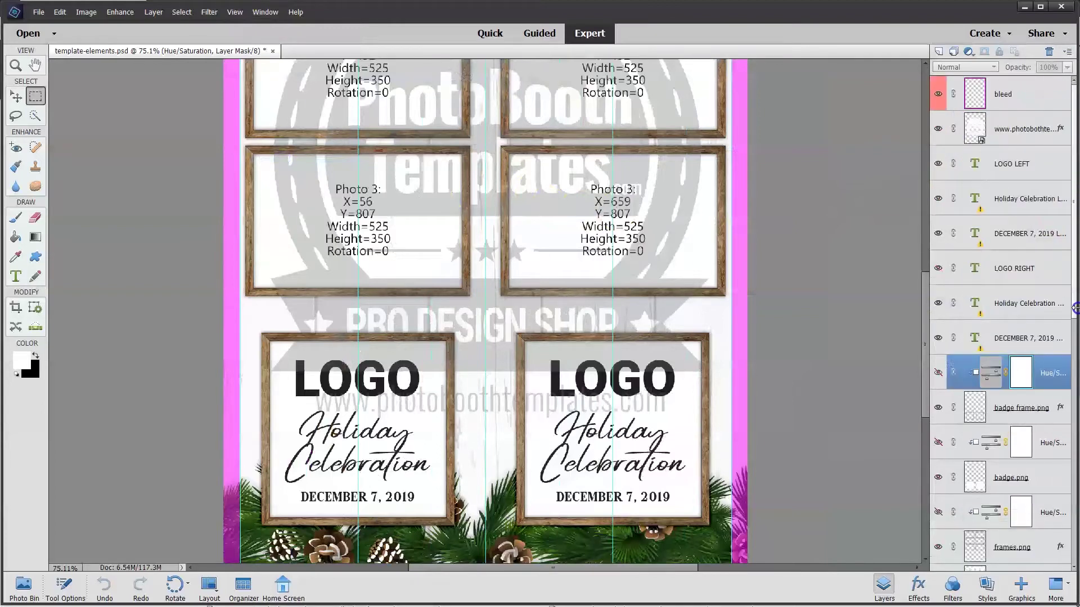
scroll(1072, 307, "down", 10)
scroll(1075, 561, "down", 2)
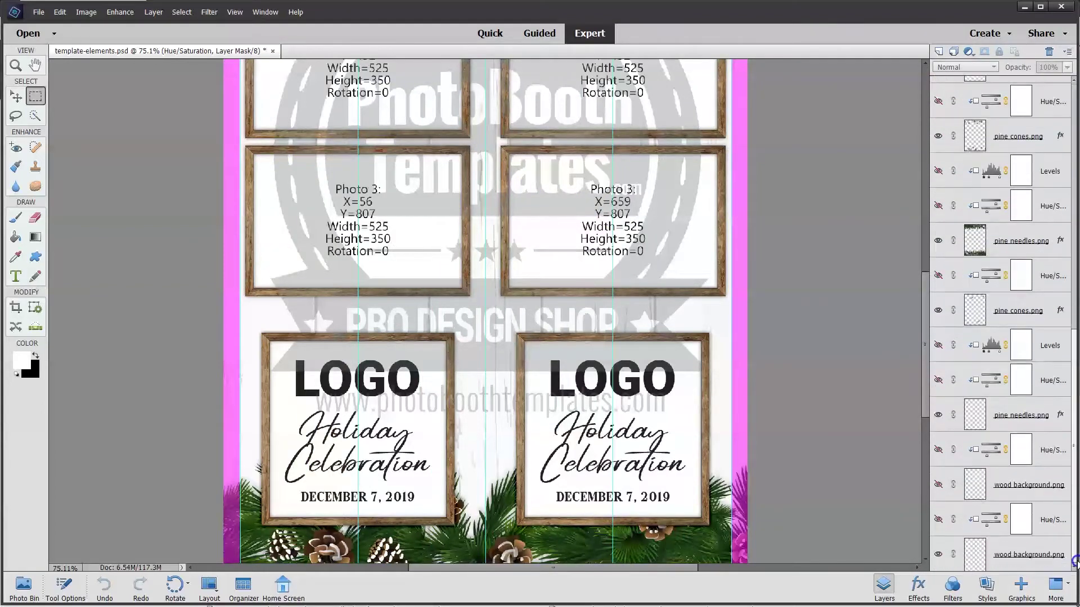
scroll(1074, 561, "up", 12)
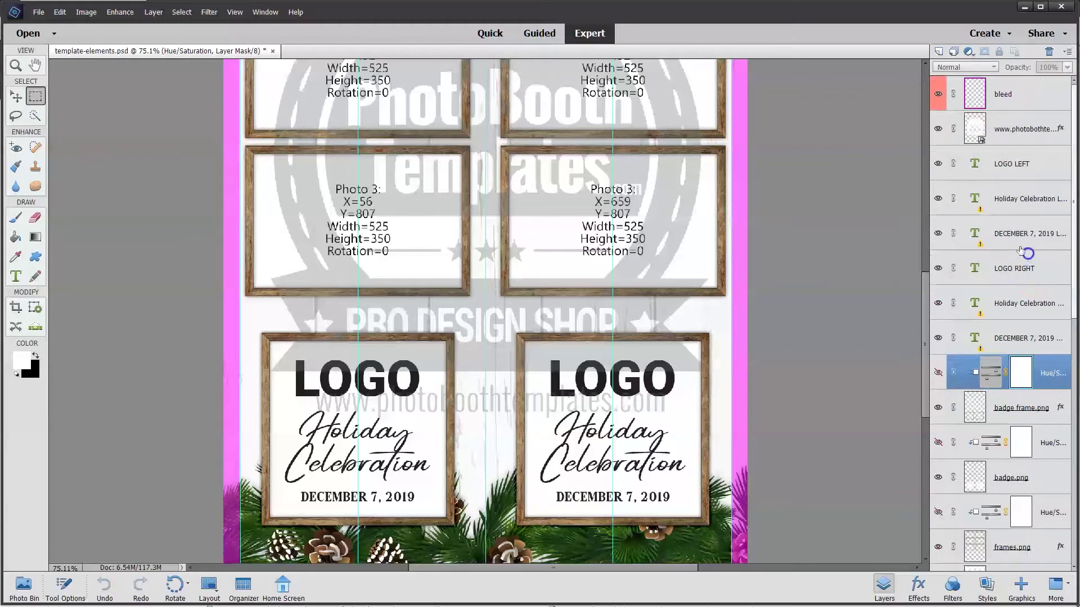
left_click(819, 228)
key("ctrl+0")
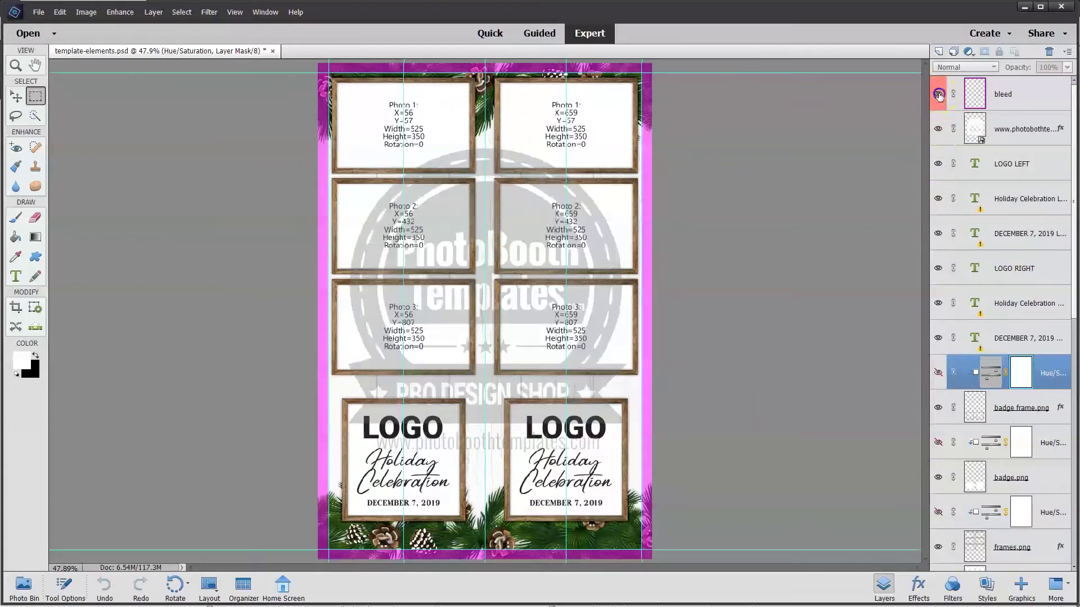
left_click(937, 94)
left_click(938, 94)
left_click(938, 96)
left_click(938, 130)
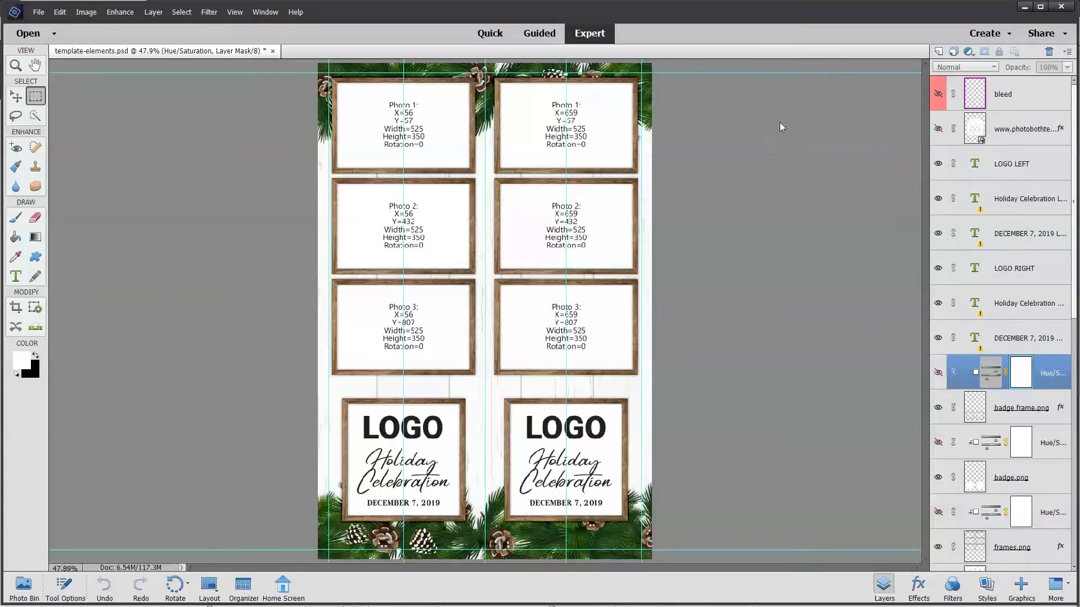
left_click(87, 12)
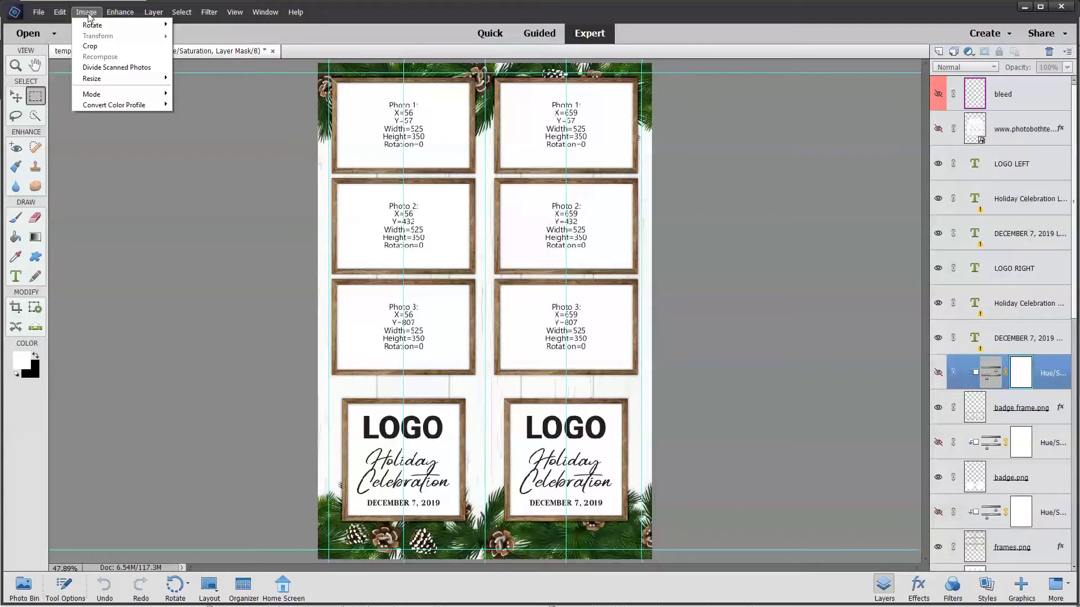
left_click(98, 50)
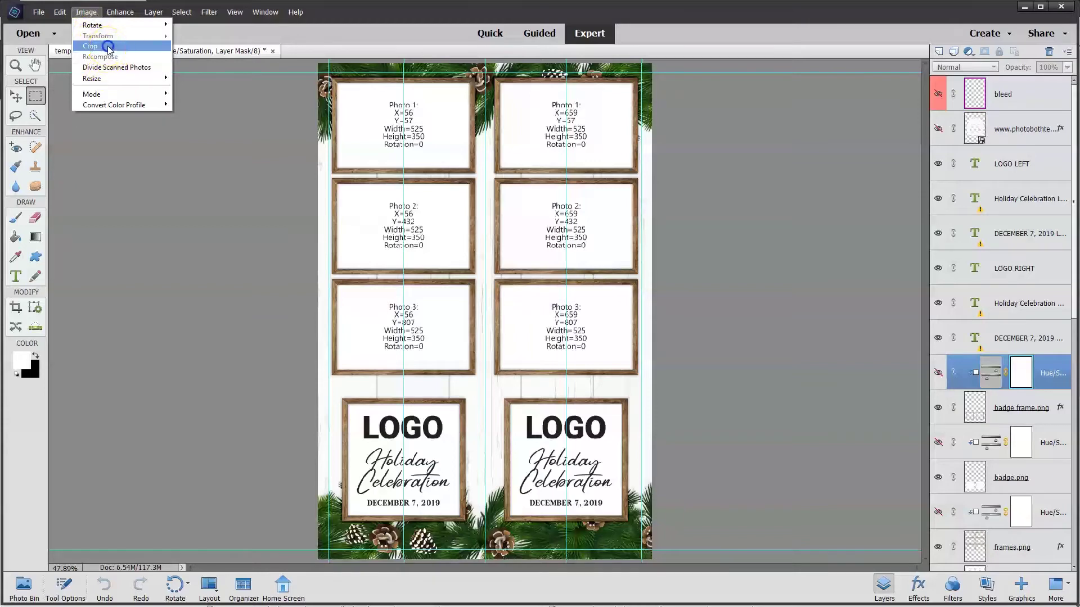
left_click(104, 45)
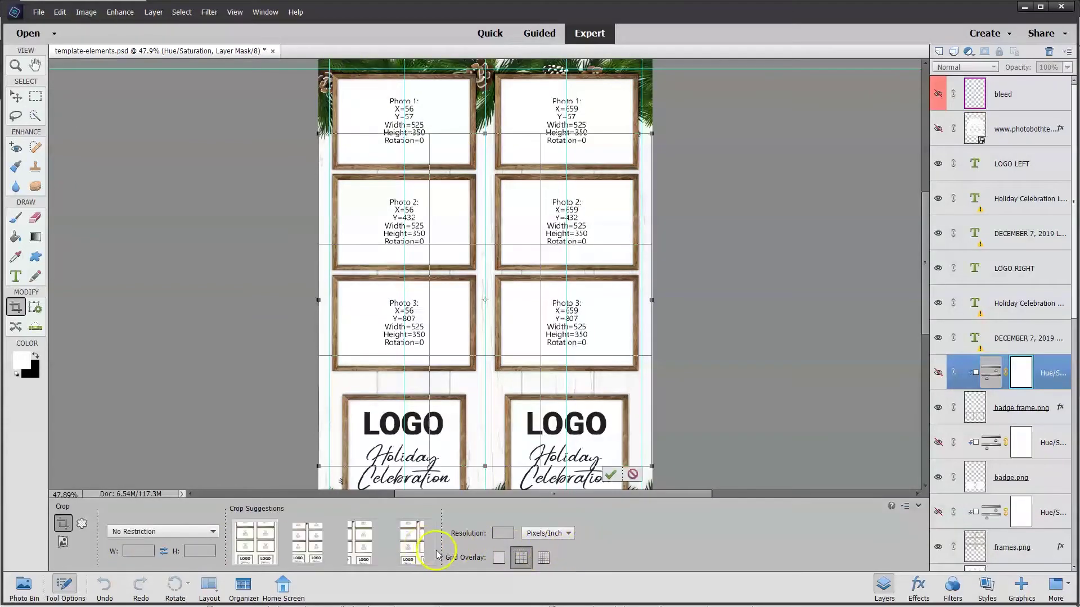
left_click(151, 532)
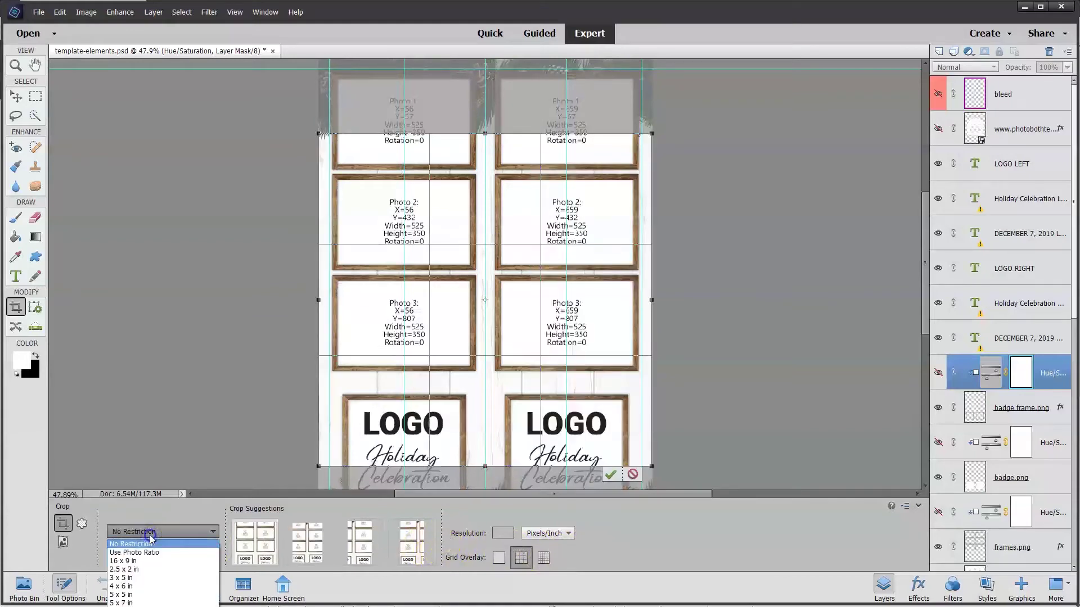
left_click(151, 541)
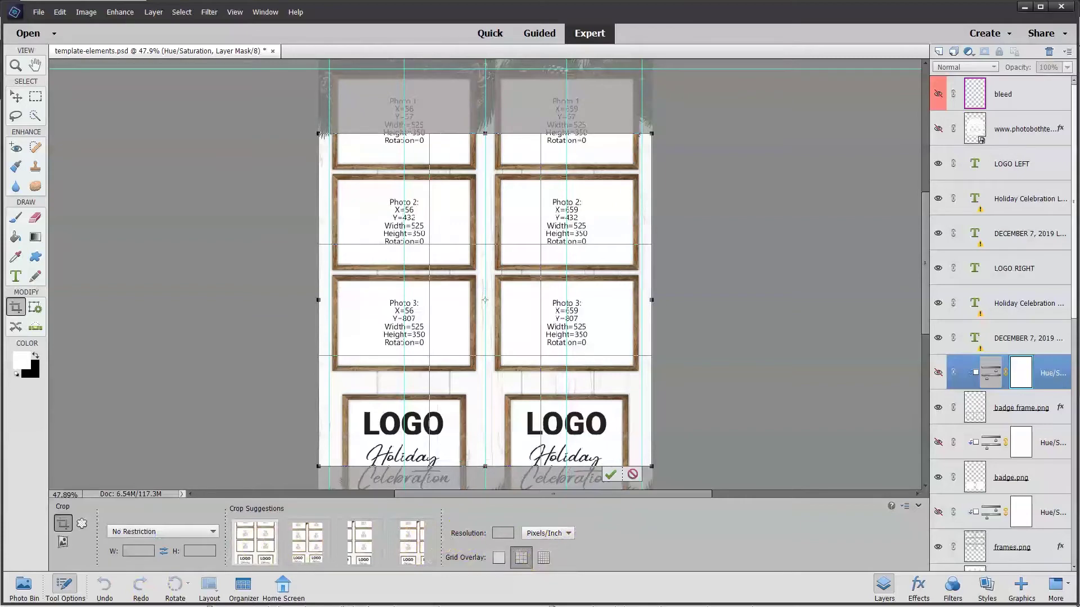
left_click(86, 12)
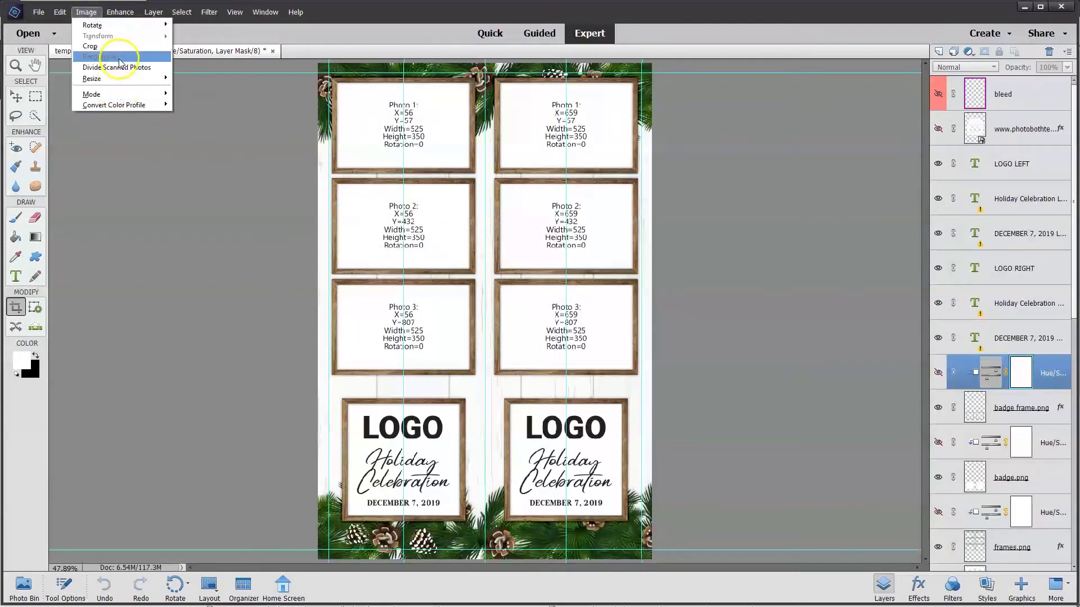
mouse_move(121, 79)
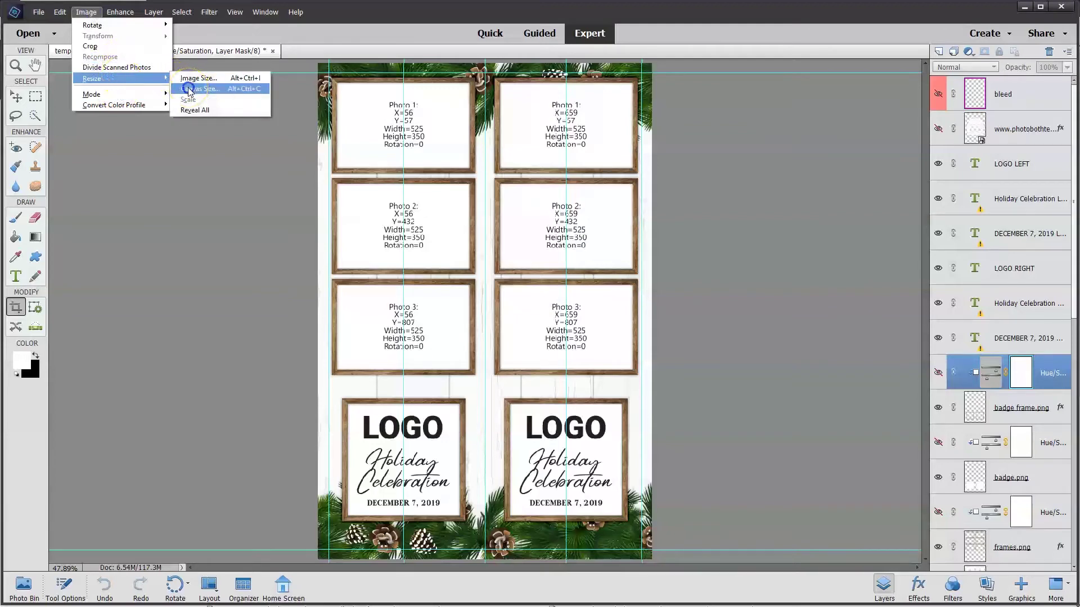
left_click(189, 89)
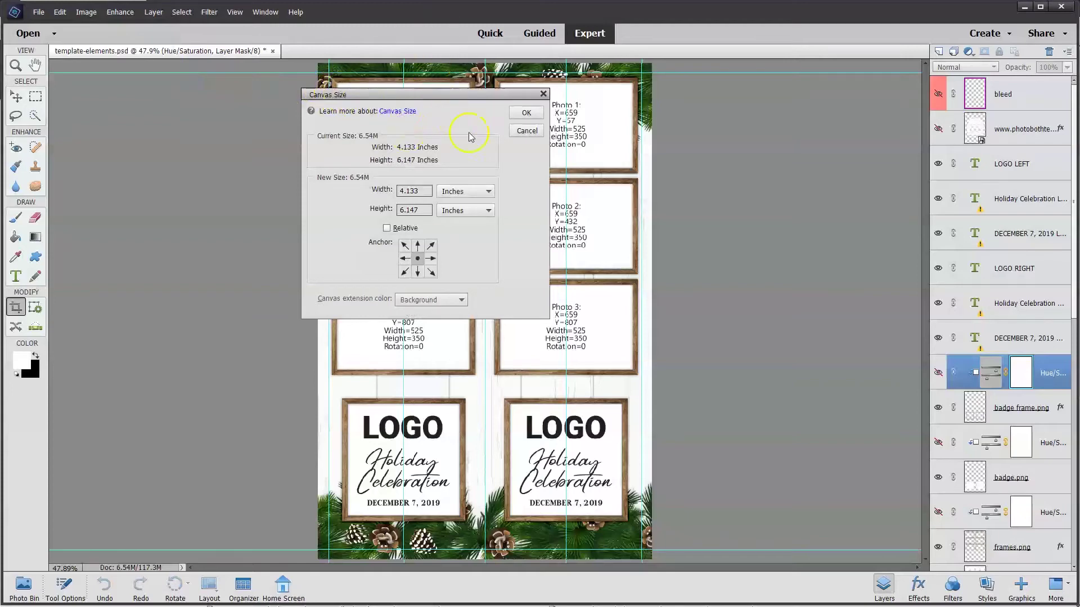
left_click(488, 192)
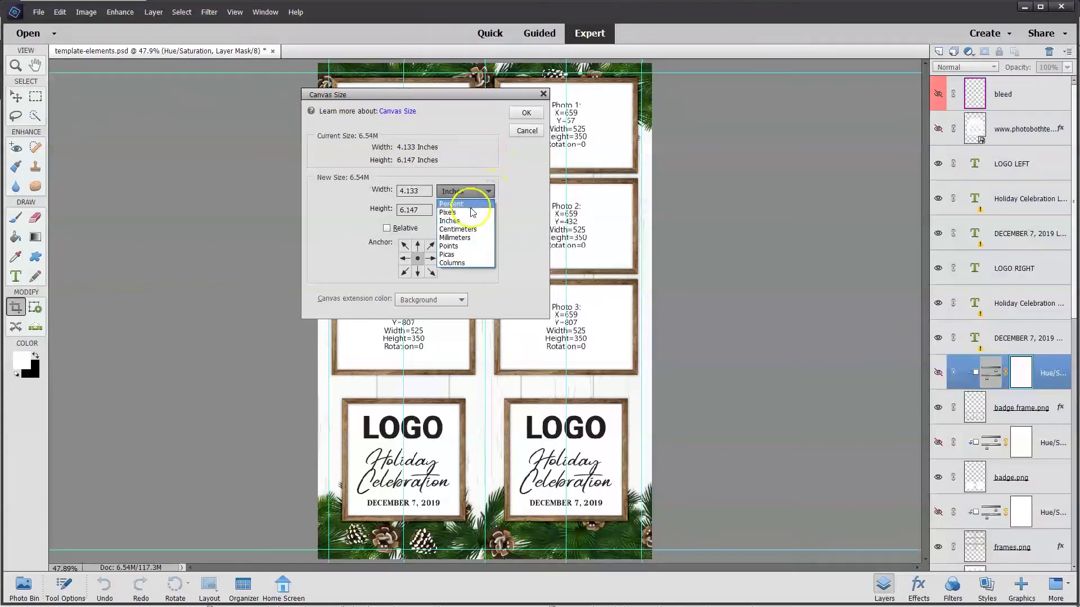
left_click(470, 213)
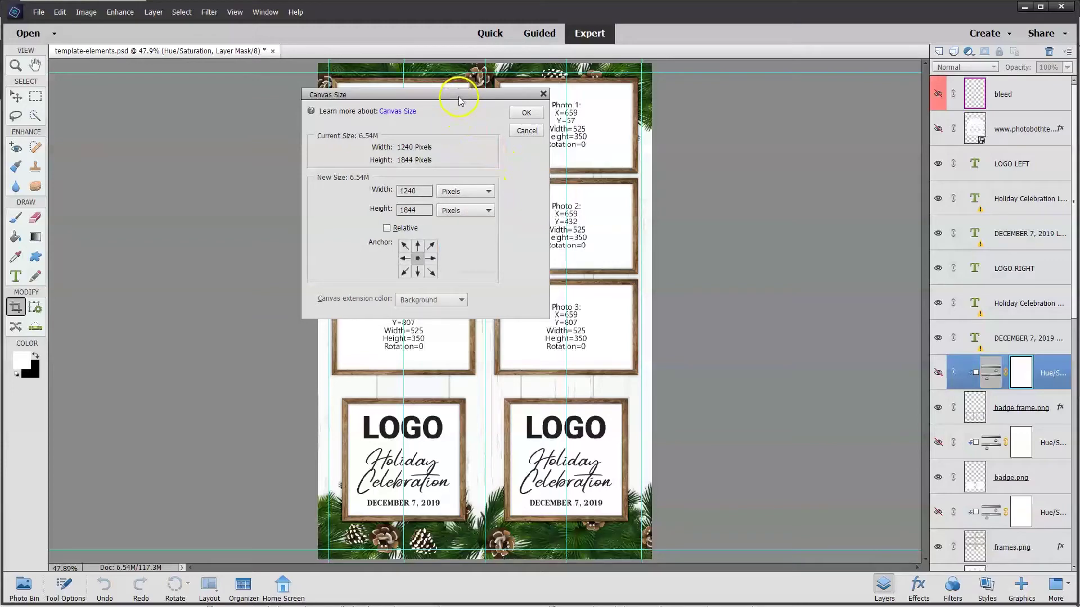
left_click_drag(458, 93, 757, 103)
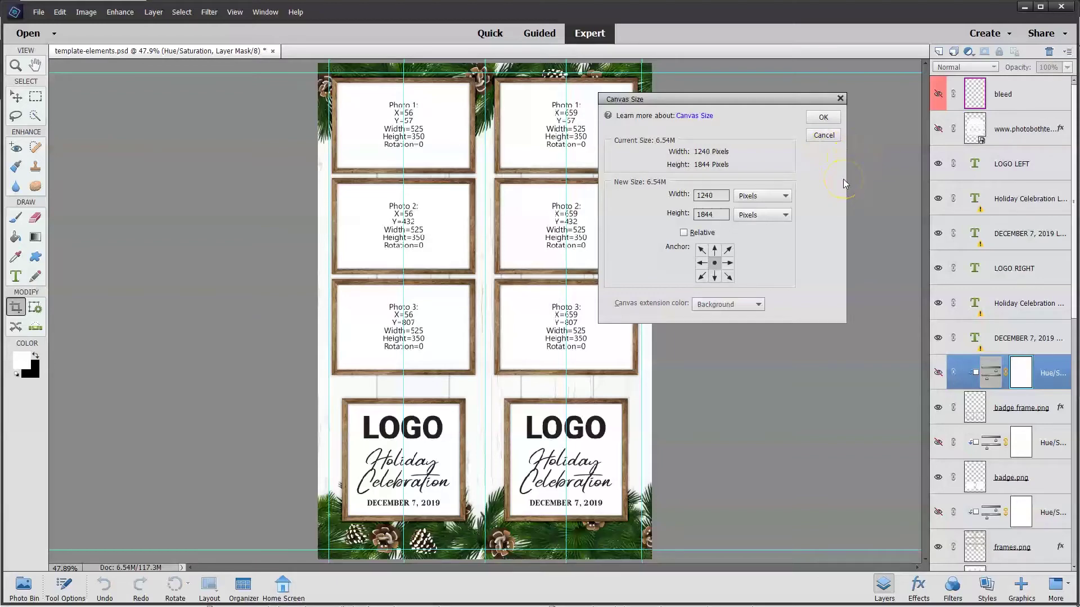
left_click_drag(704, 195, 716, 194)
type("00")
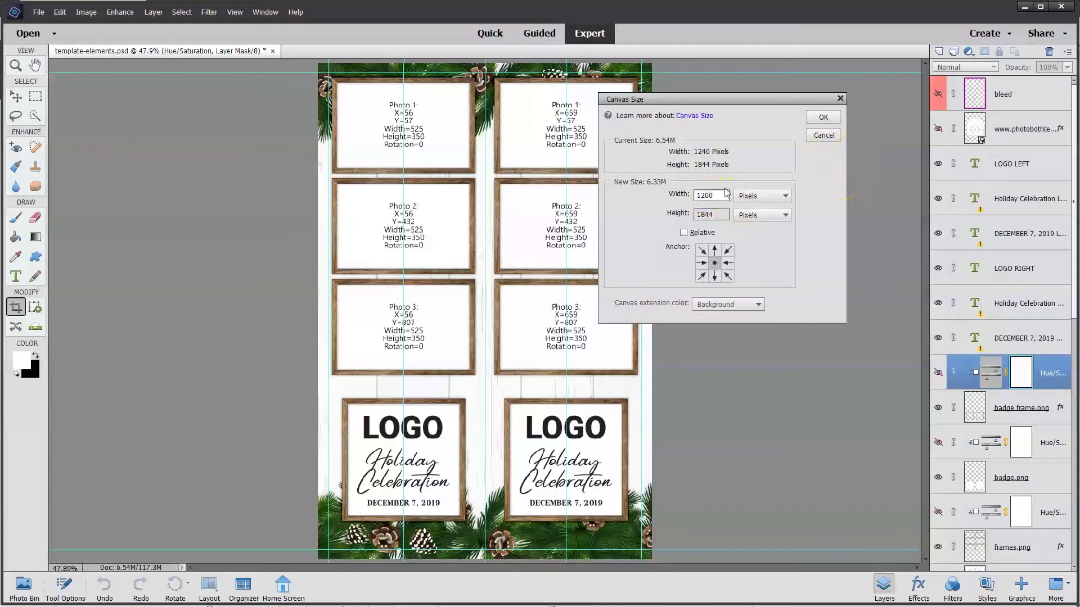
left_click_drag(706, 215, 716, 210)
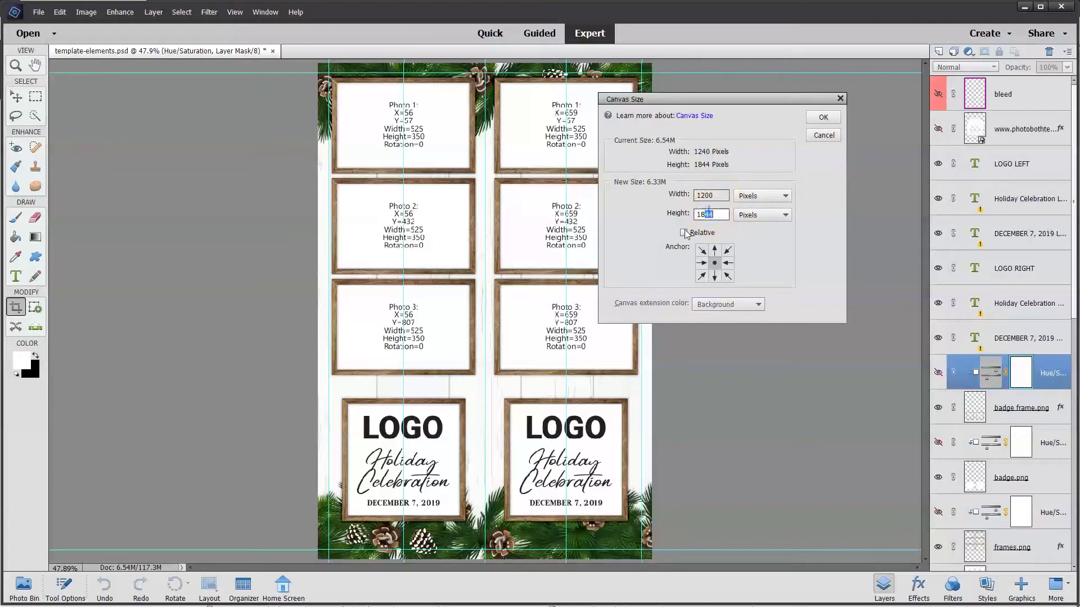
type("00")
left_click(824, 119)
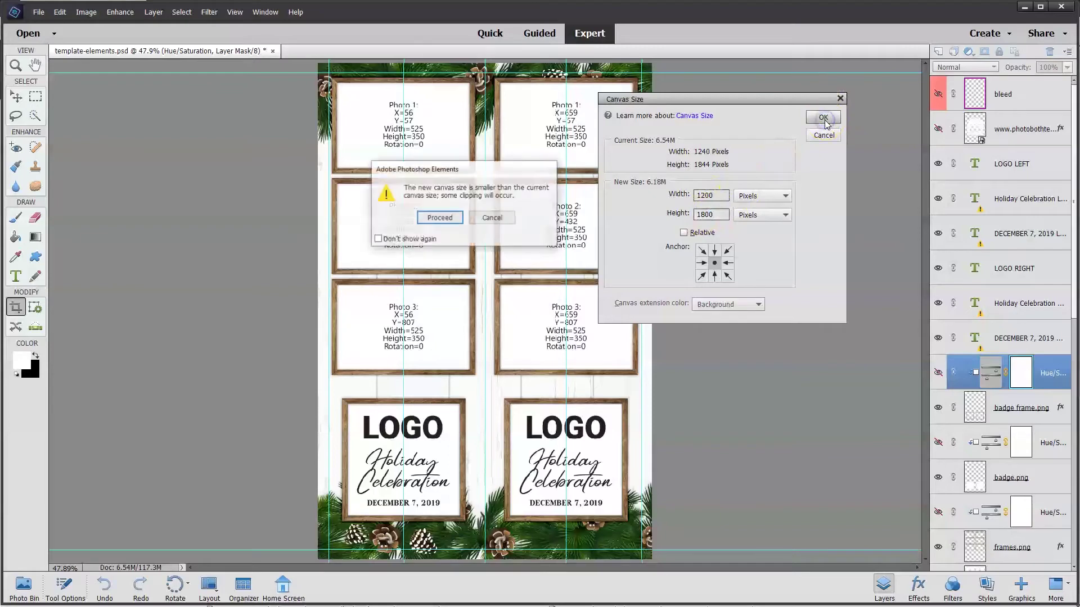
left_click(439, 218)
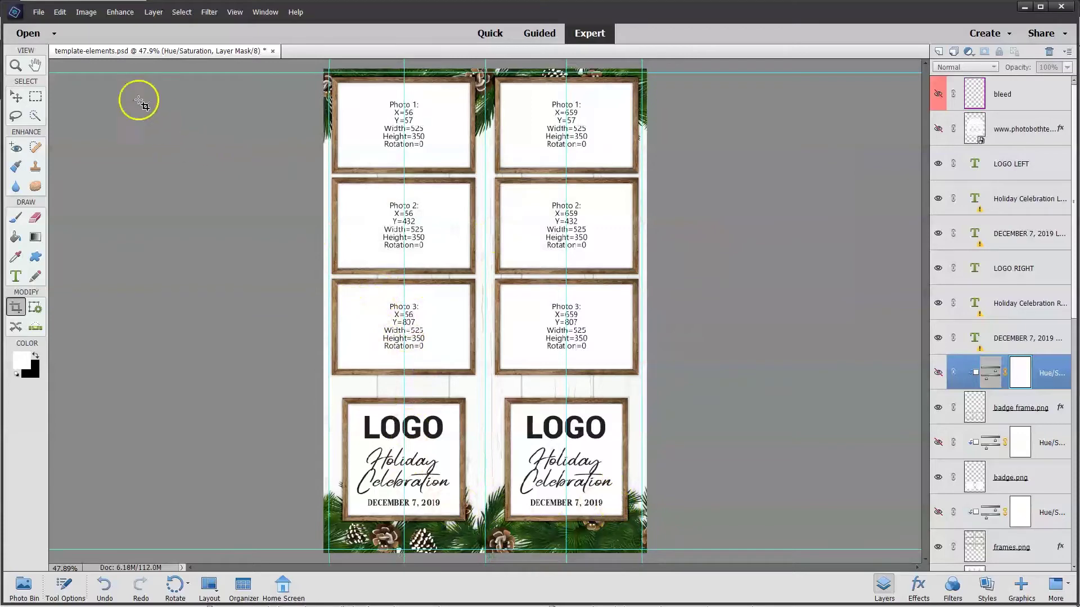
- In Canvas Size, switch units to pixels and anchor the canvas to its left edge
left_click(90, 12)
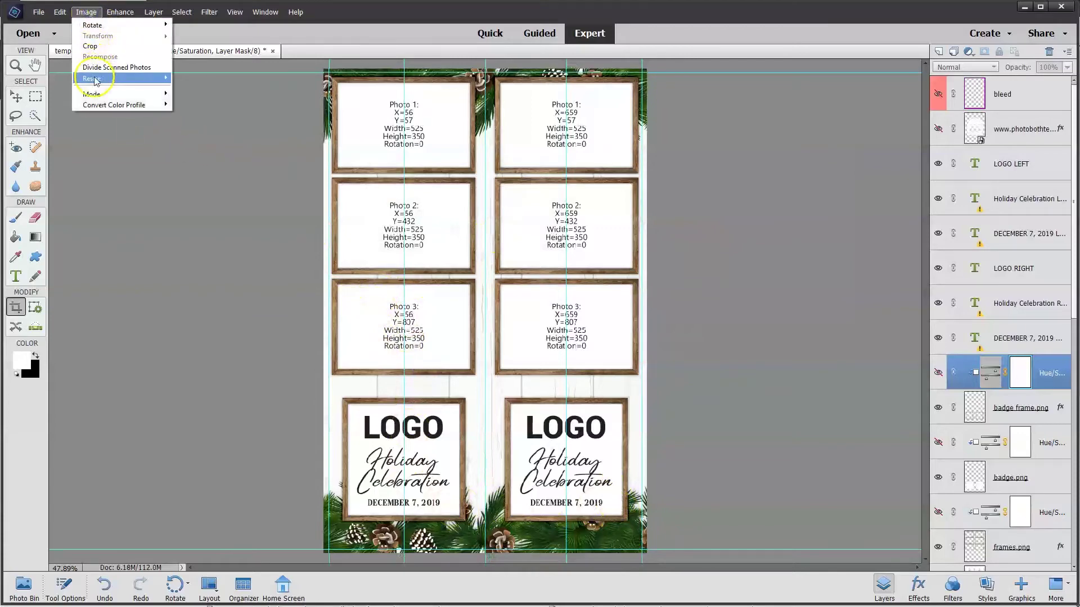
mouse_move(160, 79)
left_click(186, 90)
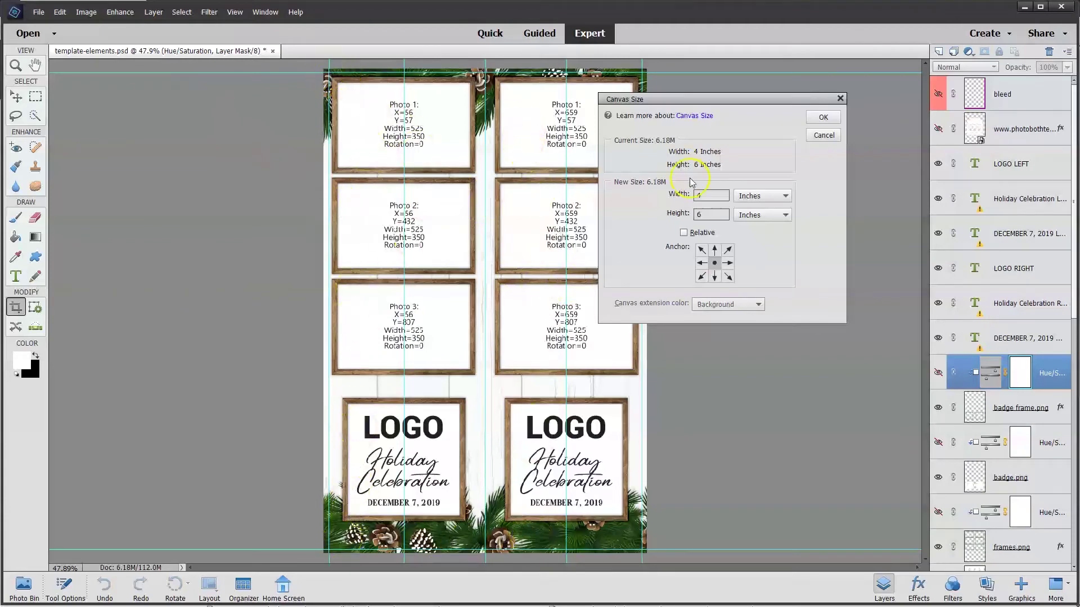
left_click(754, 195)
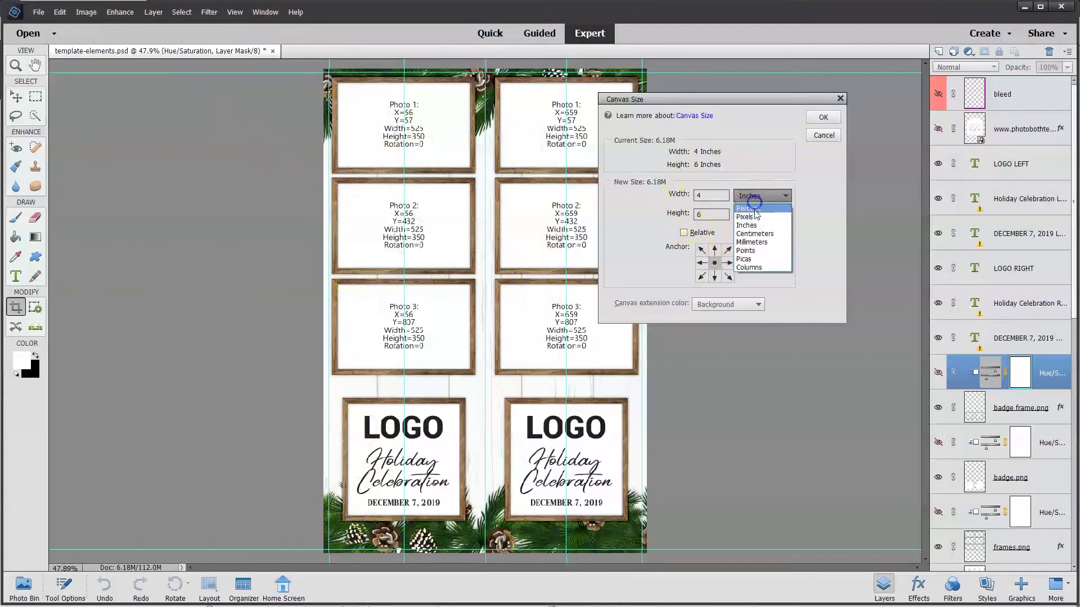
left_click(756, 219)
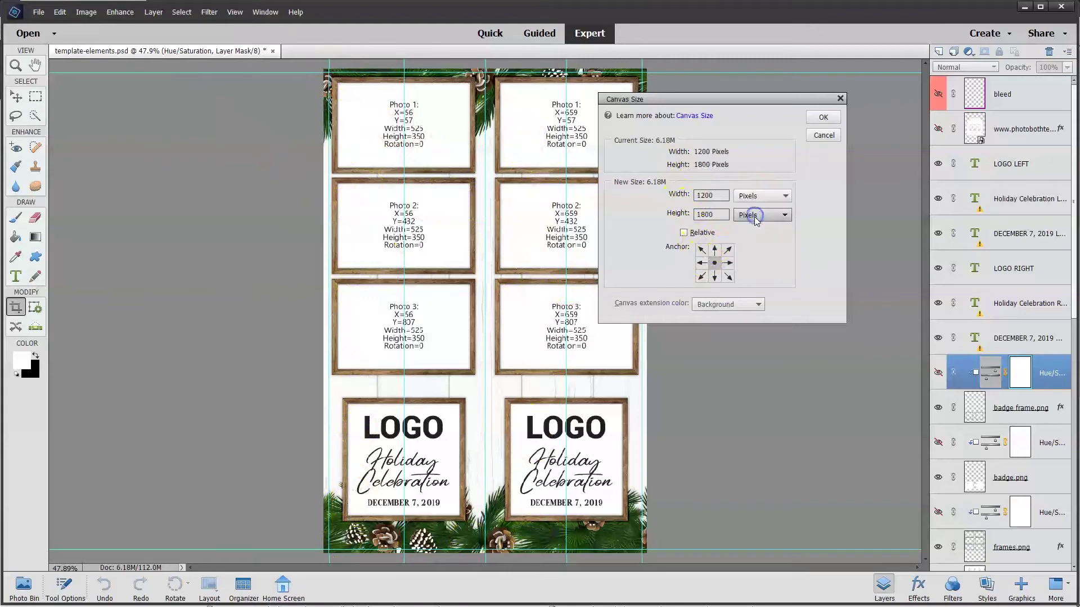
left_click(701, 264)
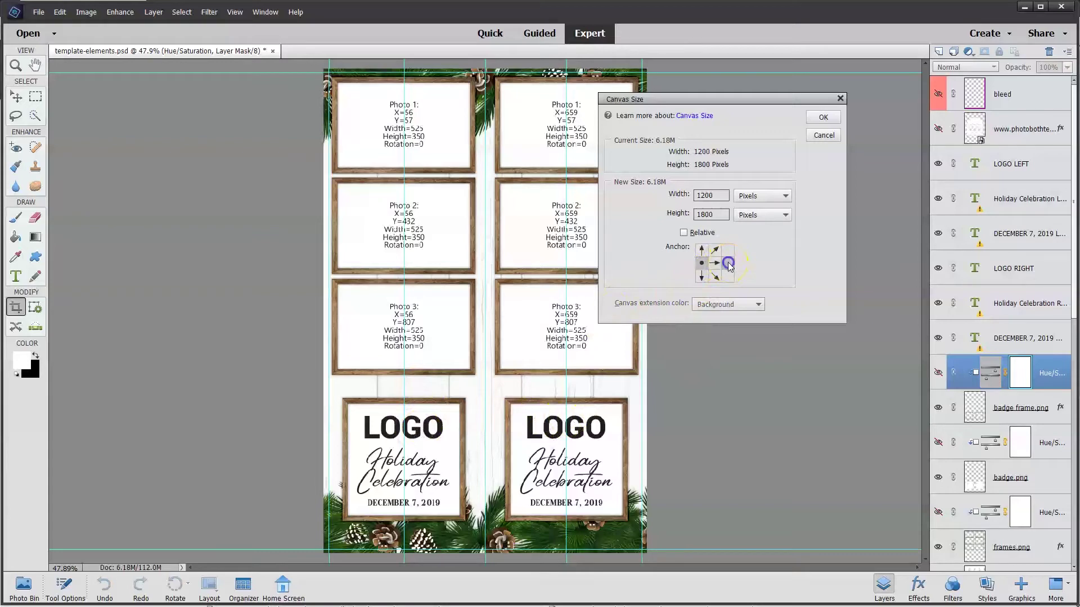
left_click(727, 263)
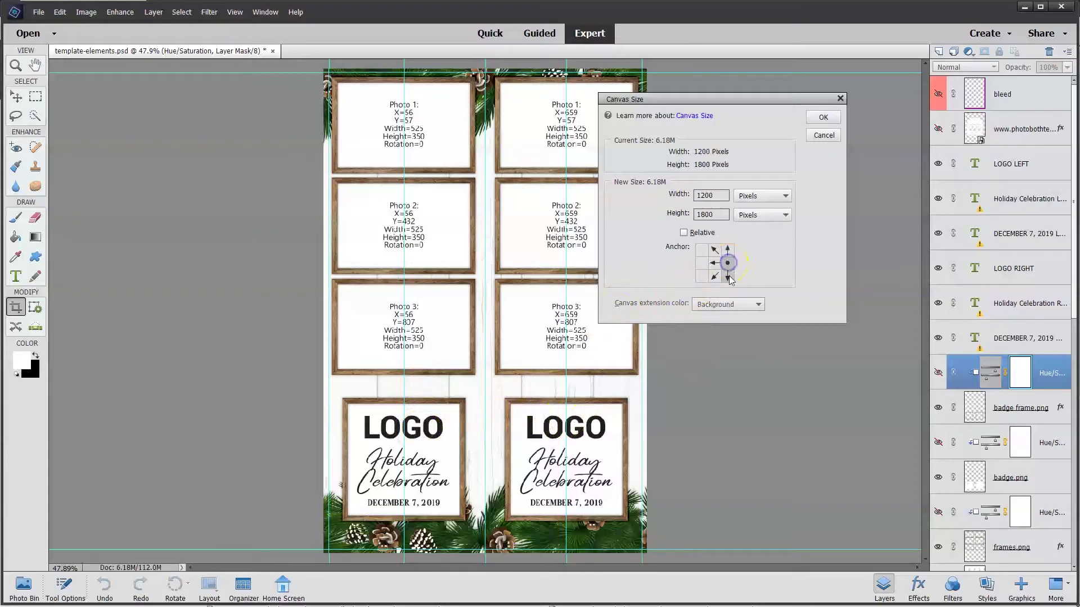
left_click(701, 264)
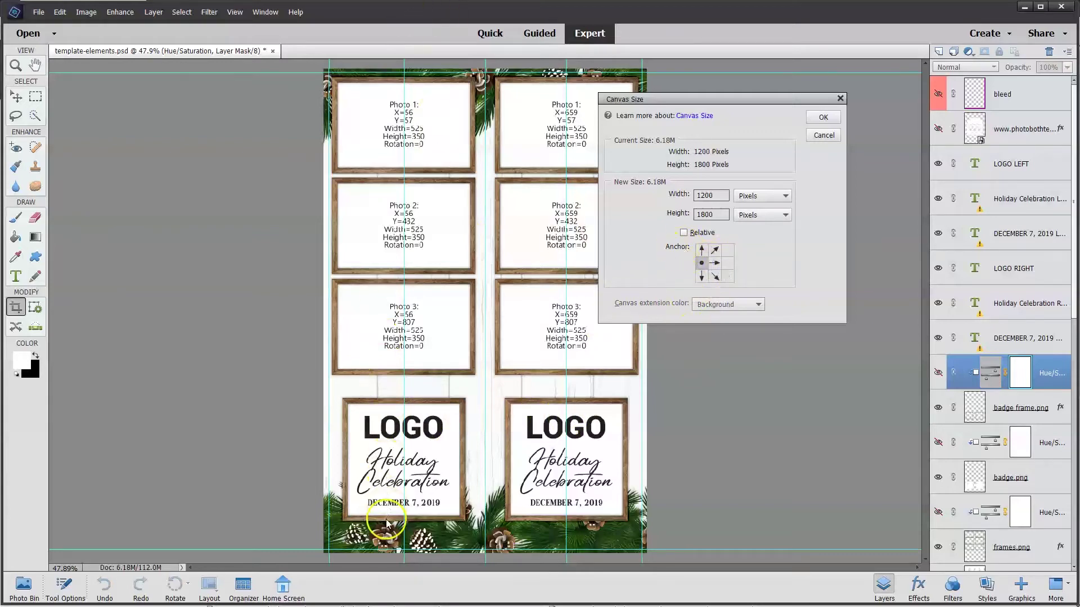
- Cut the canvas width from 1200 to 600 pixels, accept the clipping, and show the badge Hue/Saturation layer
left_click(711, 194)
double_click(717, 195)
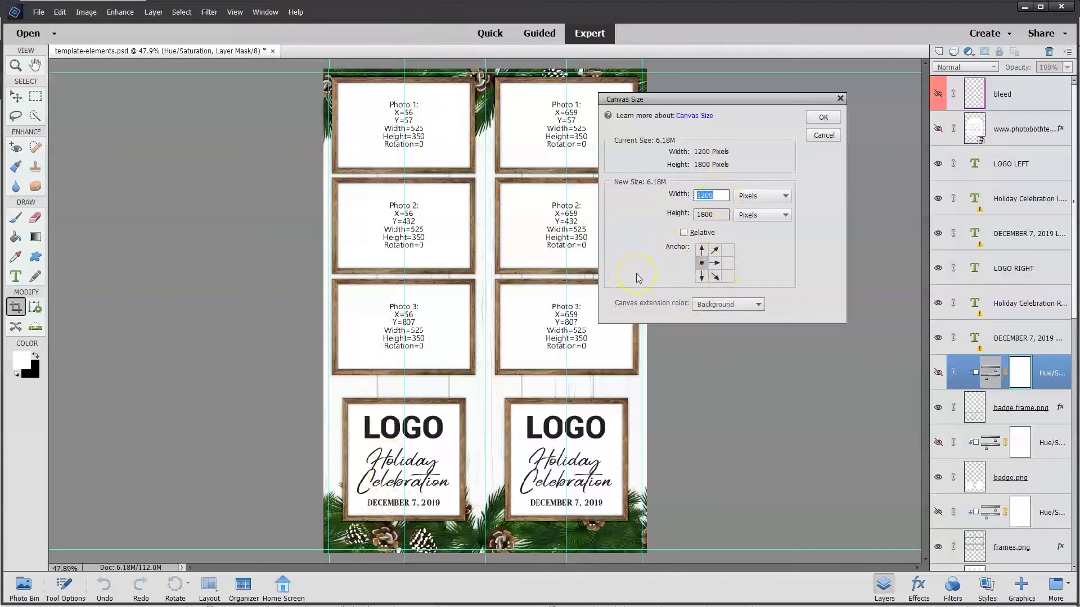
type("600")
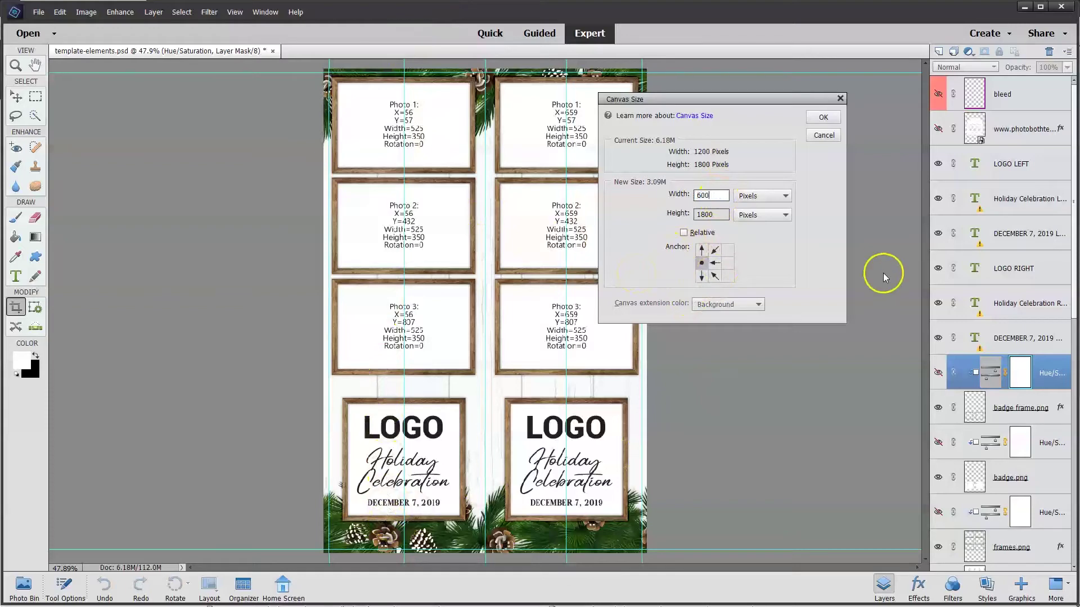
left_click(822, 118)
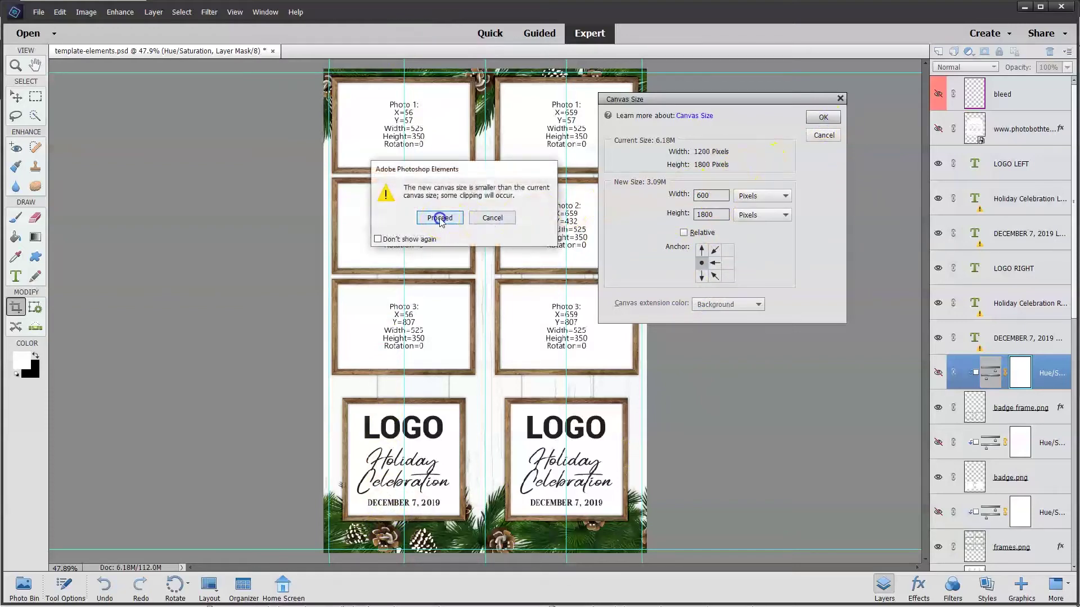
left_click(444, 218)
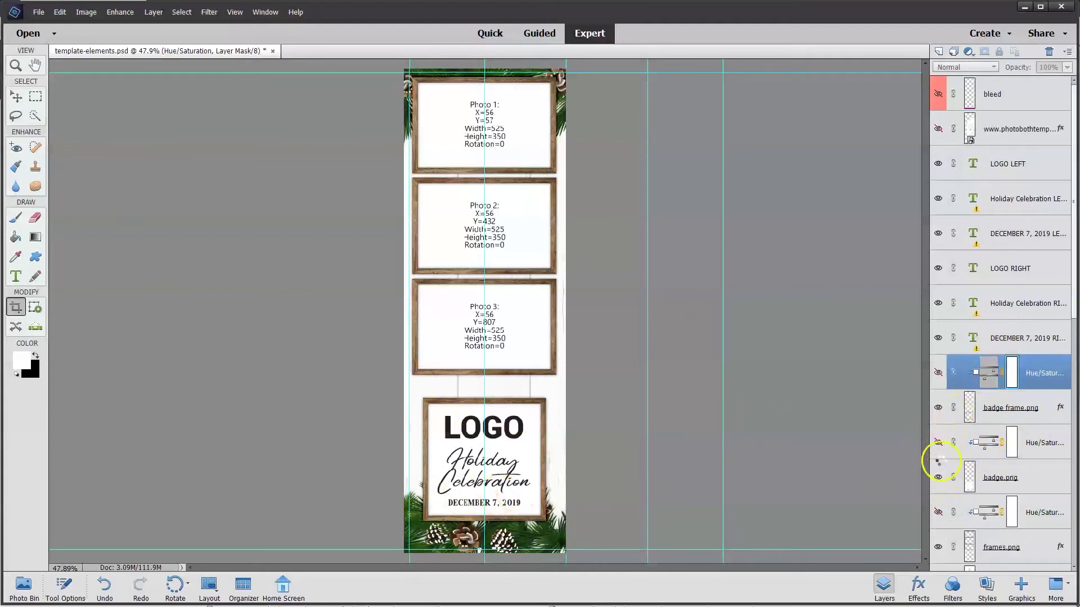
left_click(938, 443)
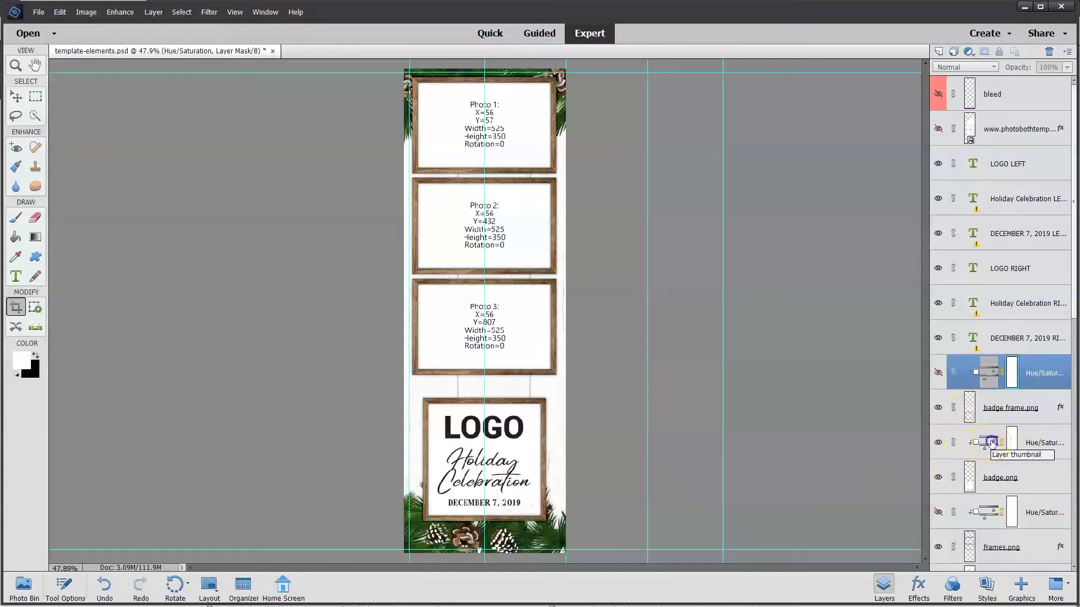
- Colorize the badge Hue/Saturation to teal: Hue 177, Saturation 78, Lightness -33
left_click(992, 443)
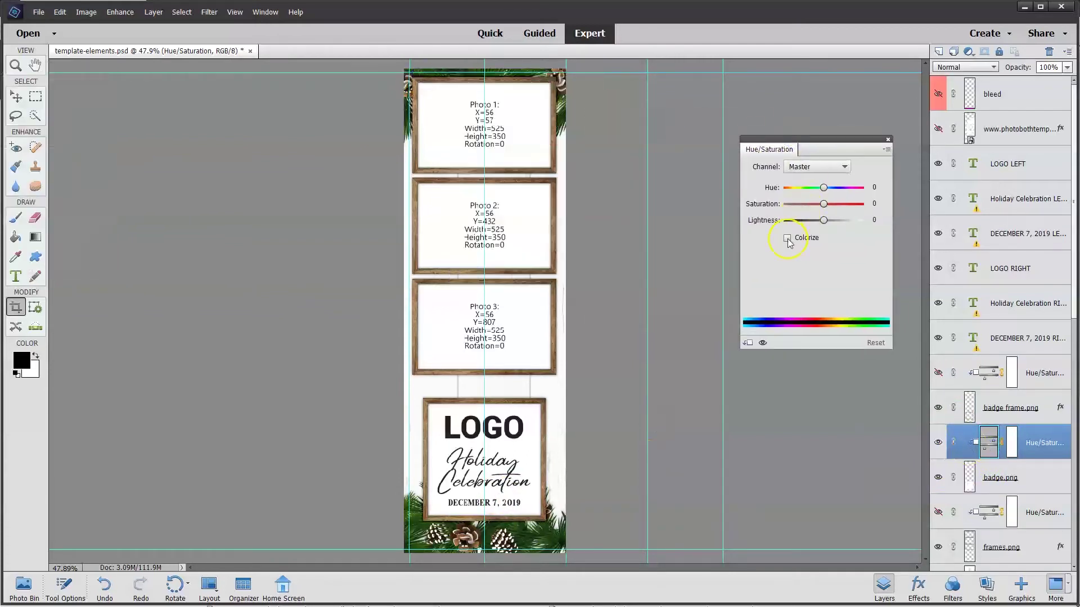
left_click(787, 239)
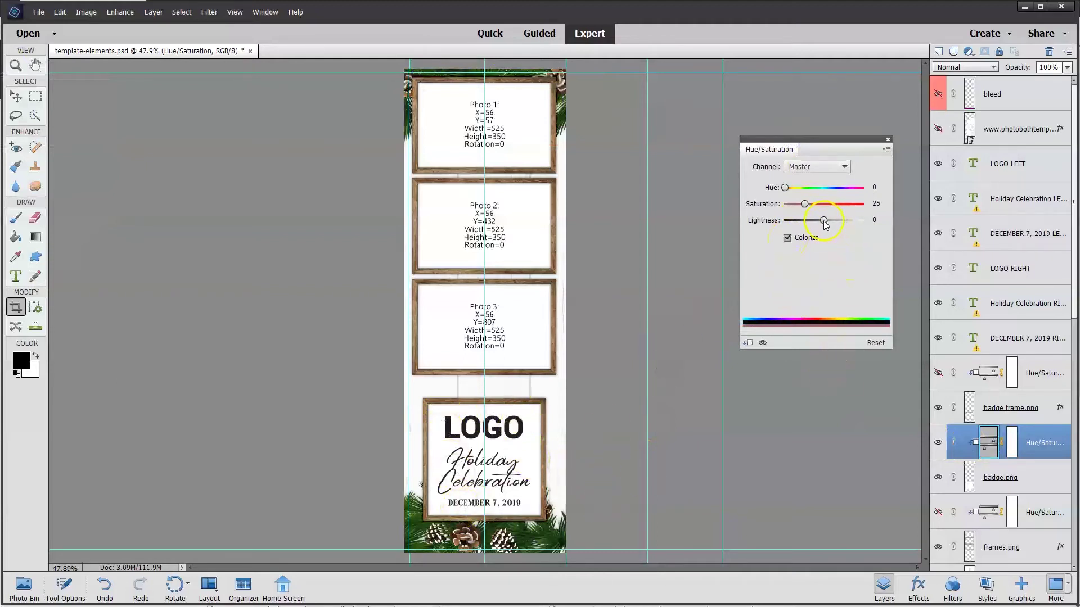
left_click_drag(824, 221, 846, 204)
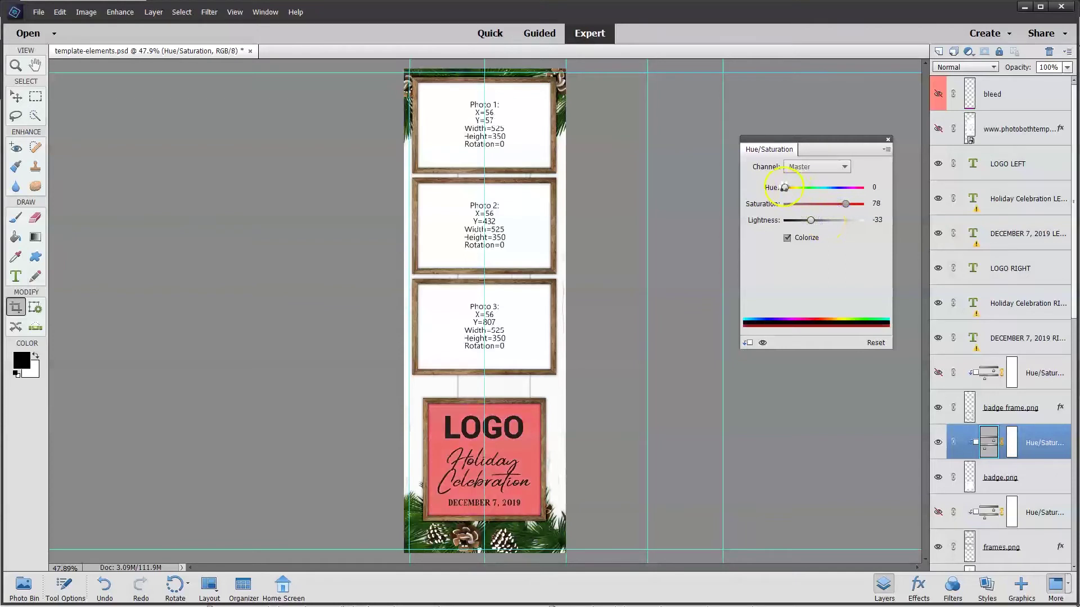
left_click_drag(785, 188, 824, 190)
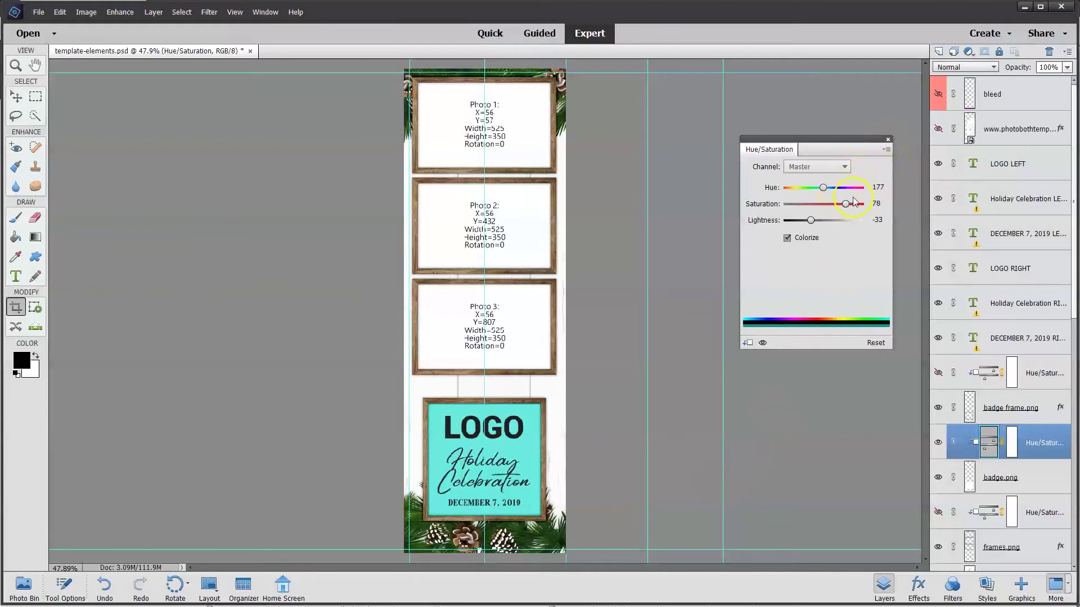
left_click(888, 140)
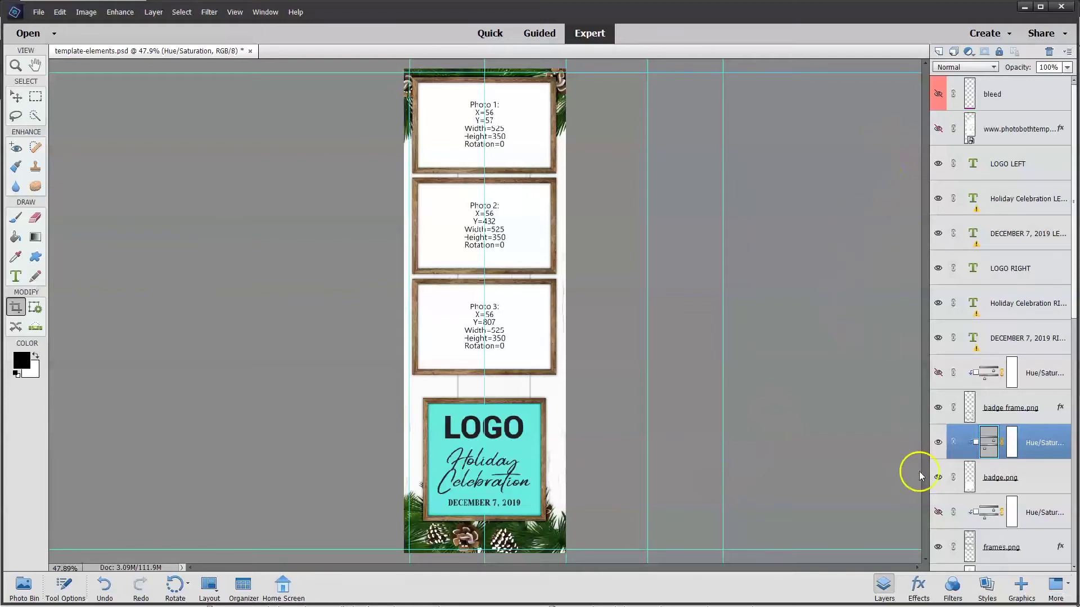
- Toggle the teal tint off and back on to compare the logo panel
left_click(937, 443)
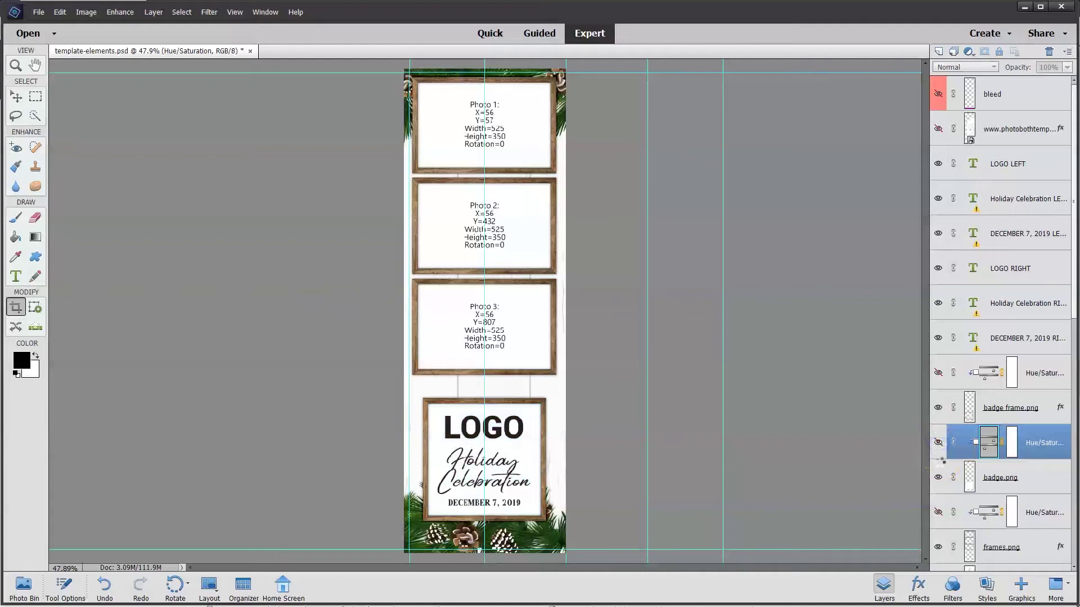
left_click(938, 442)
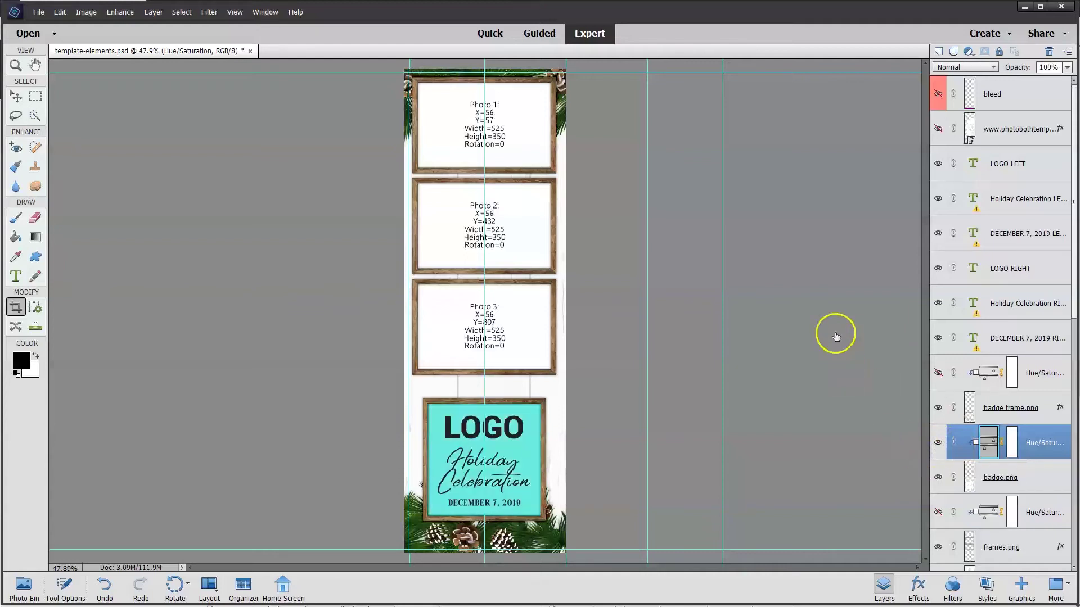
scroll(995, 411, "down", 3)
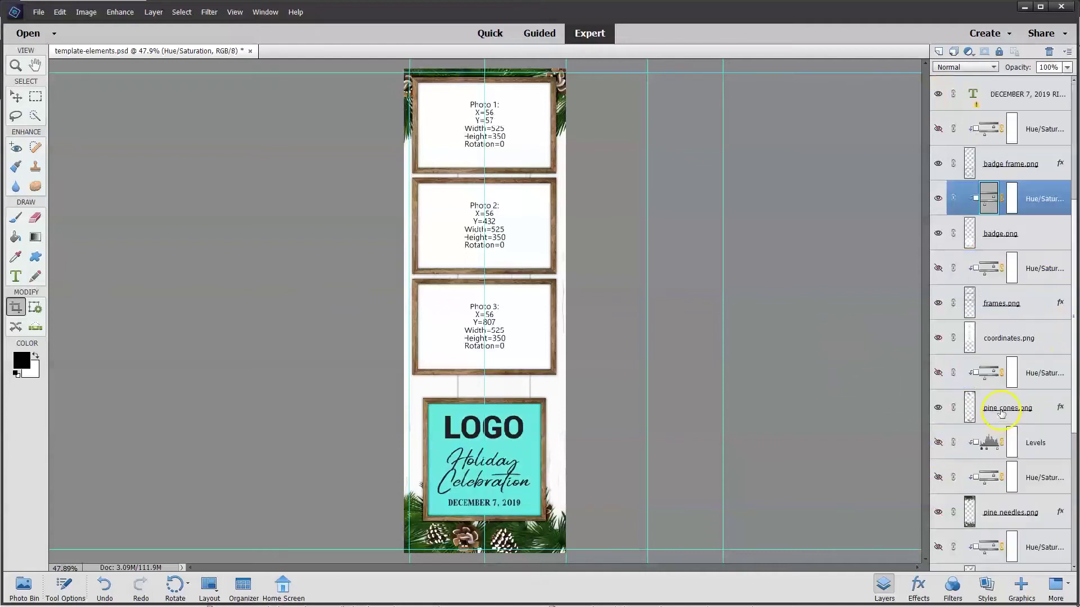
- Select the coordinates.png layer further down the Layers panel
scroll(1001, 413, "down", 2)
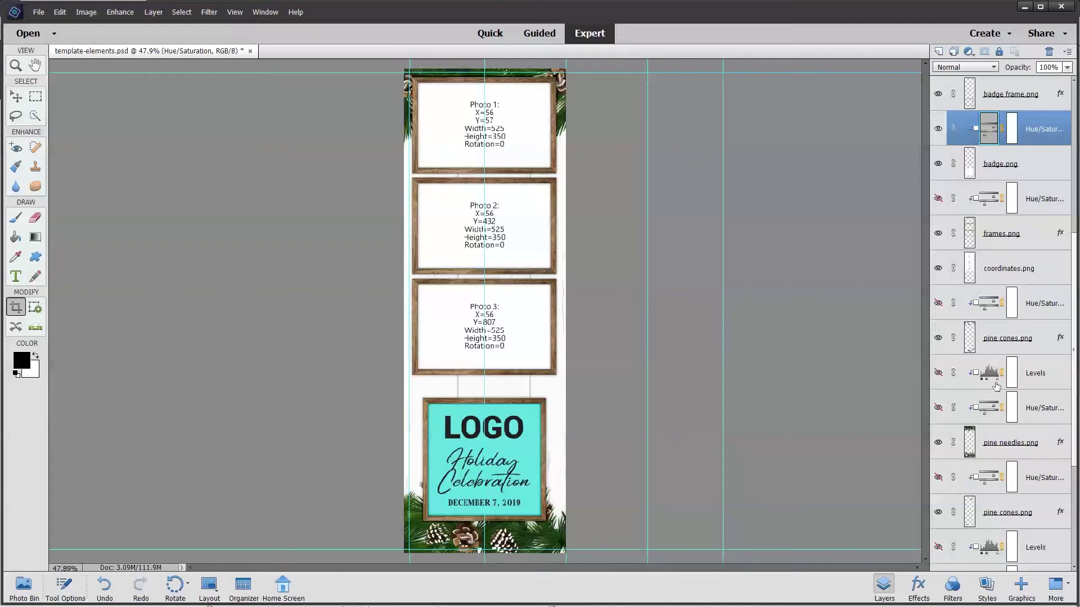
left_click(988, 380)
left_click(1040, 280)
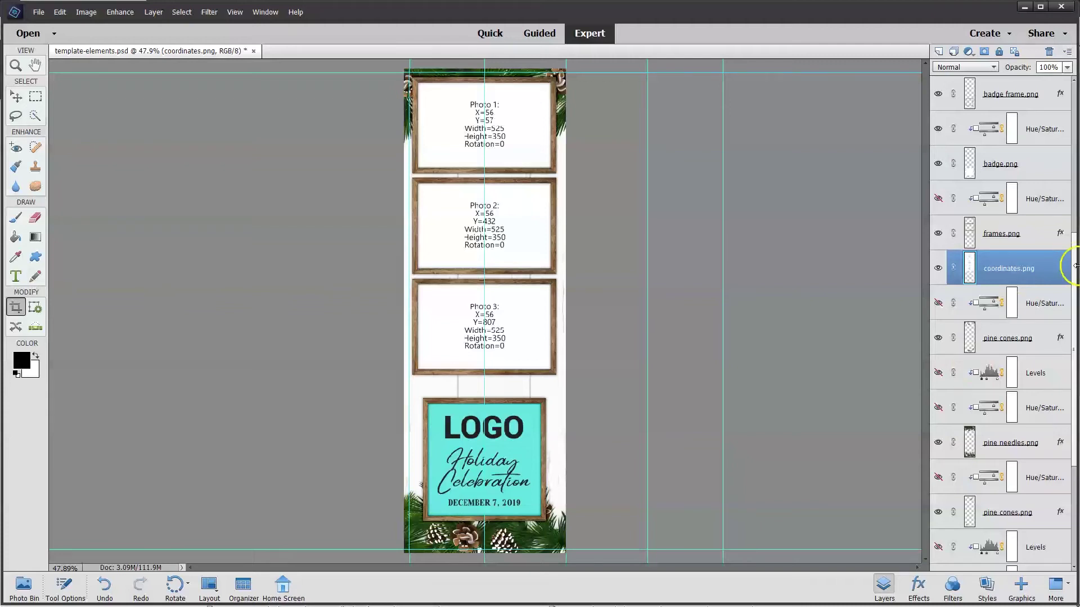
left_click(1009, 271)
- Hide coordinates.png, both pine cones and pine needles layers, and the bottom wood background
left_click(939, 268)
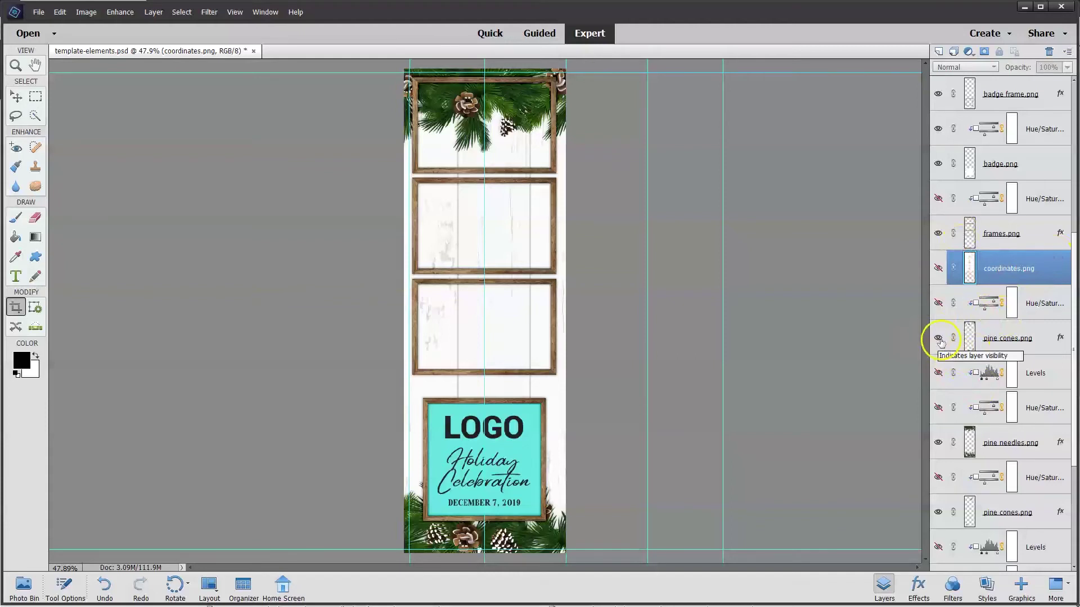
left_click(938, 338)
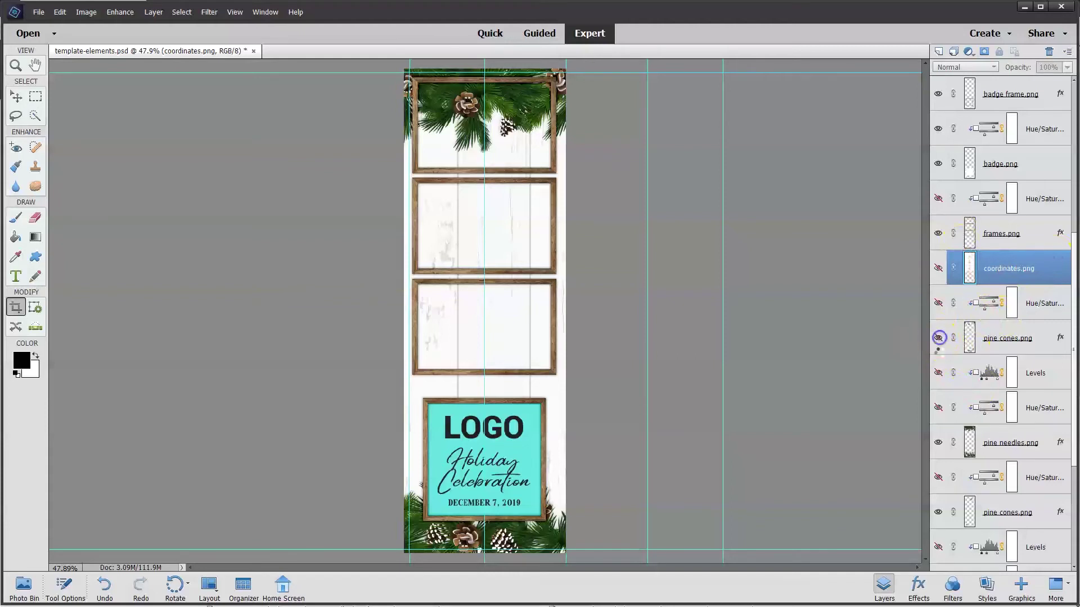
left_click(938, 442)
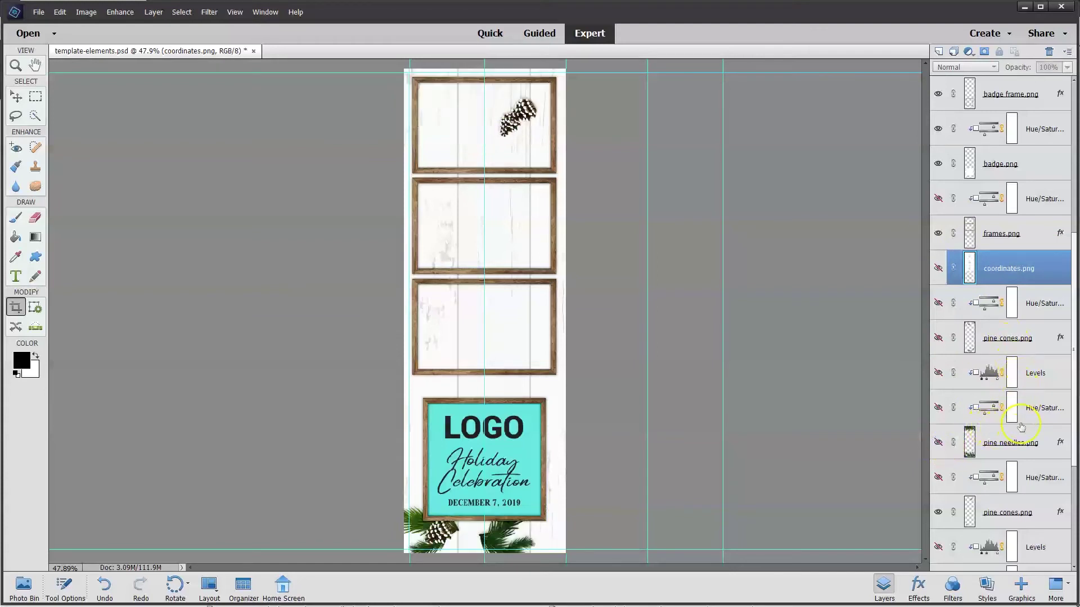
scroll(1007, 427, "down", 2)
left_click(938, 443)
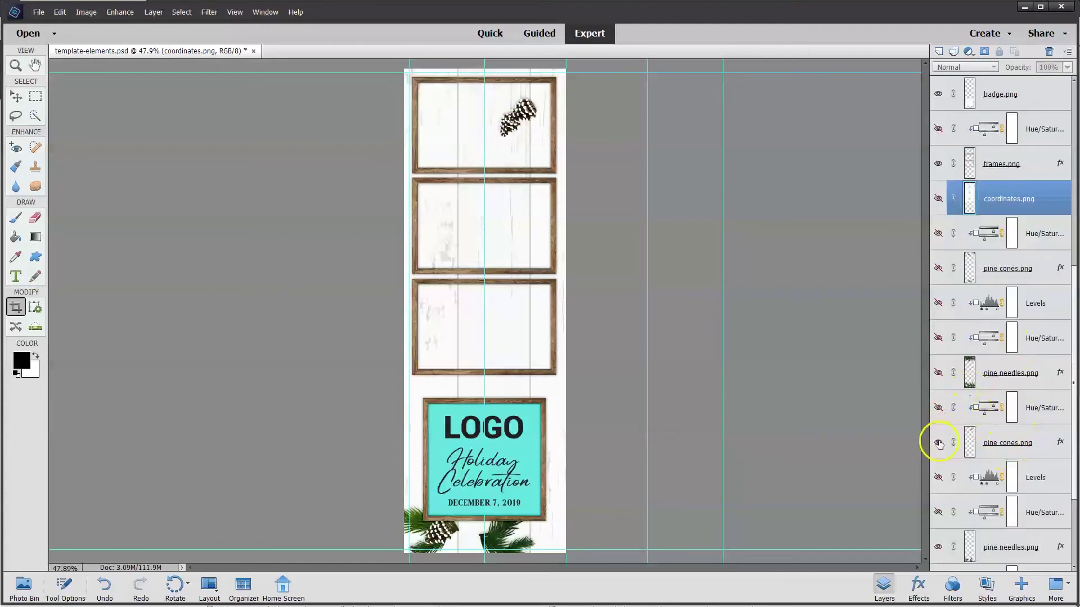
scroll(993, 447, "down", 2)
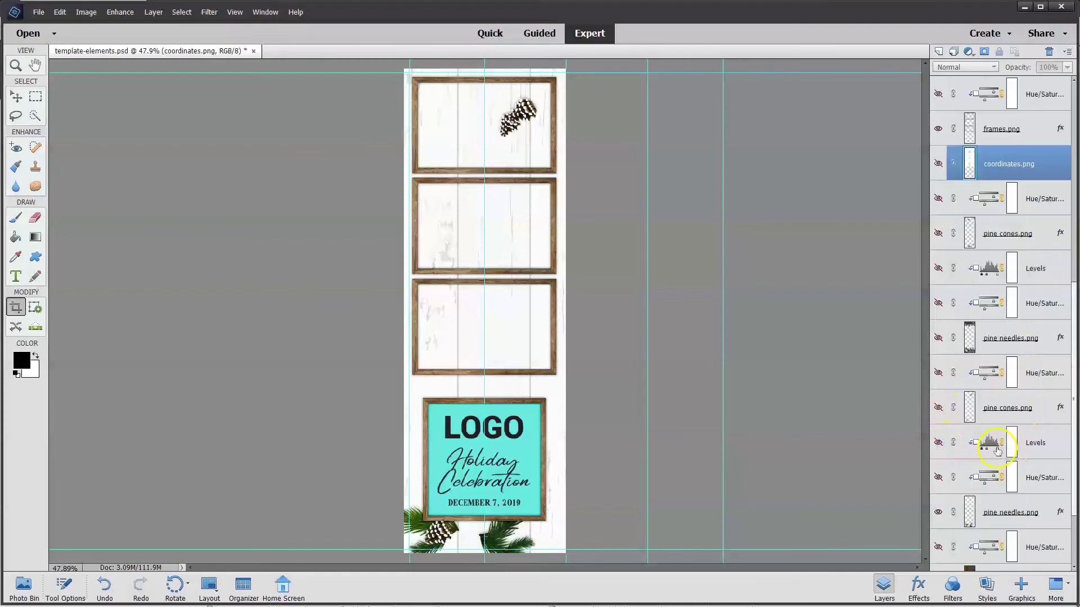
left_click(938, 477)
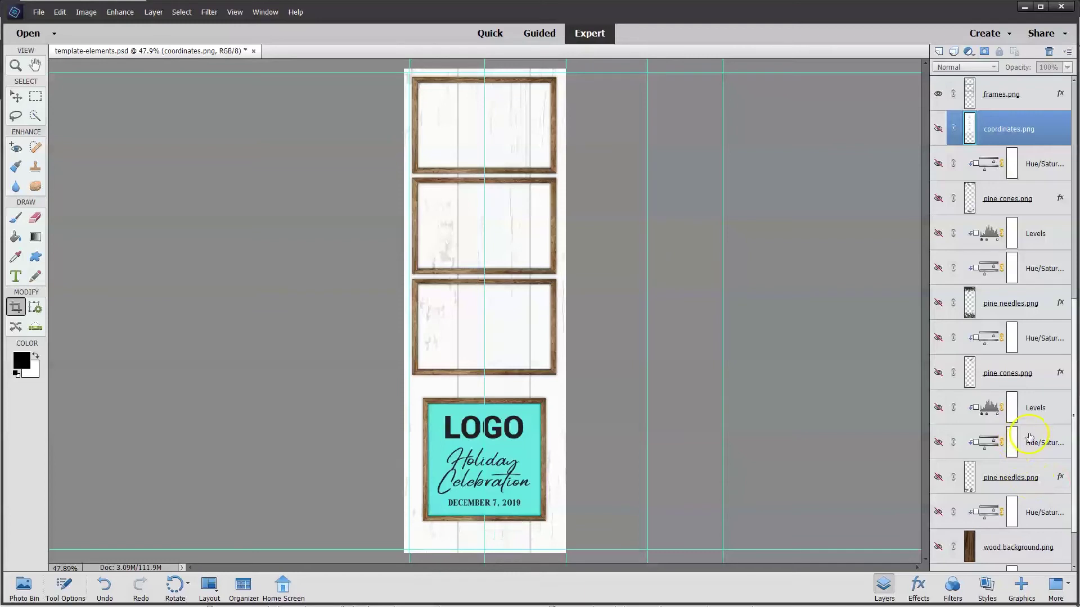
scroll(1026, 441, "down", 2)
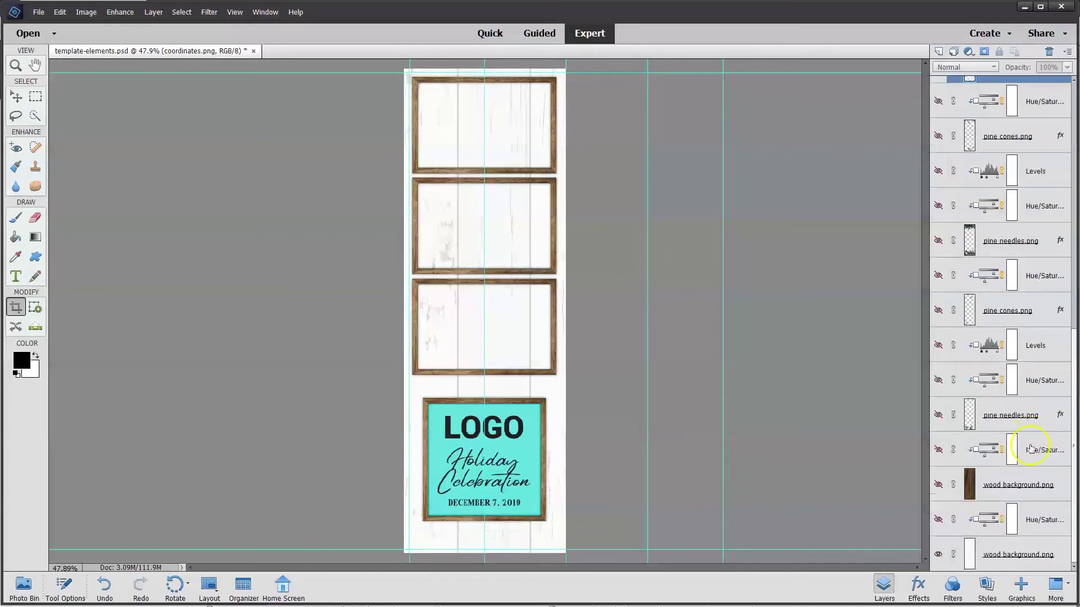
left_click(938, 555)
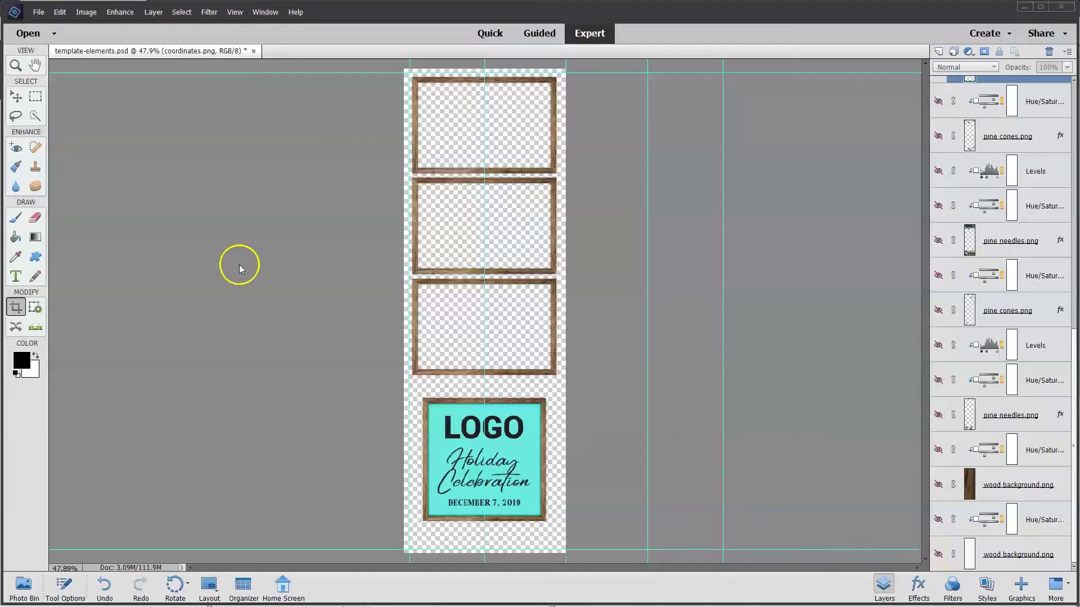
- Save the document as a PNG, overwriting the existing overlay.png
left_click(39, 12)
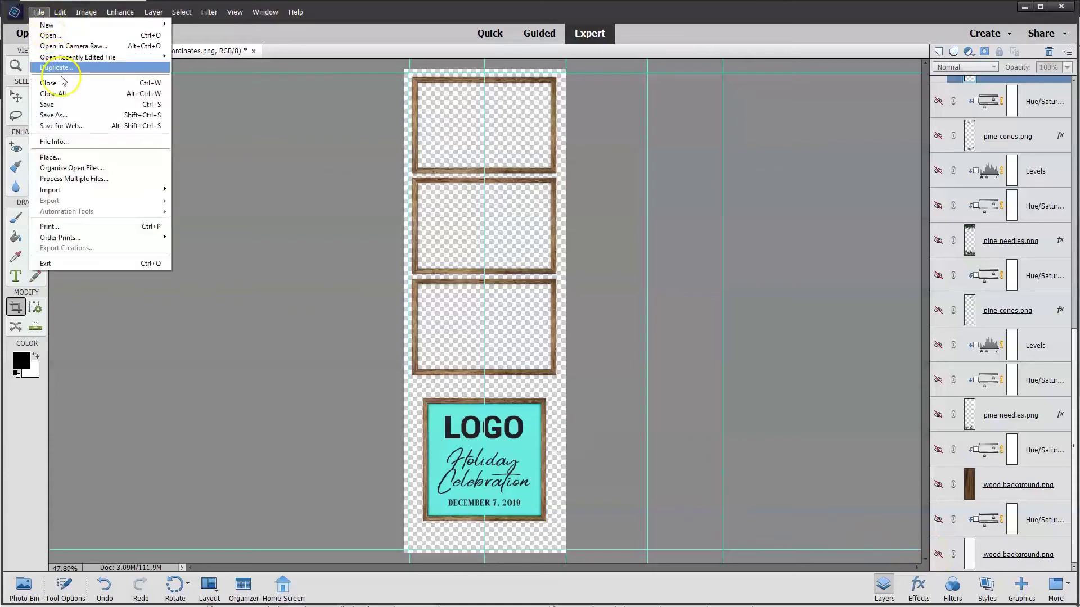
left_click(69, 119)
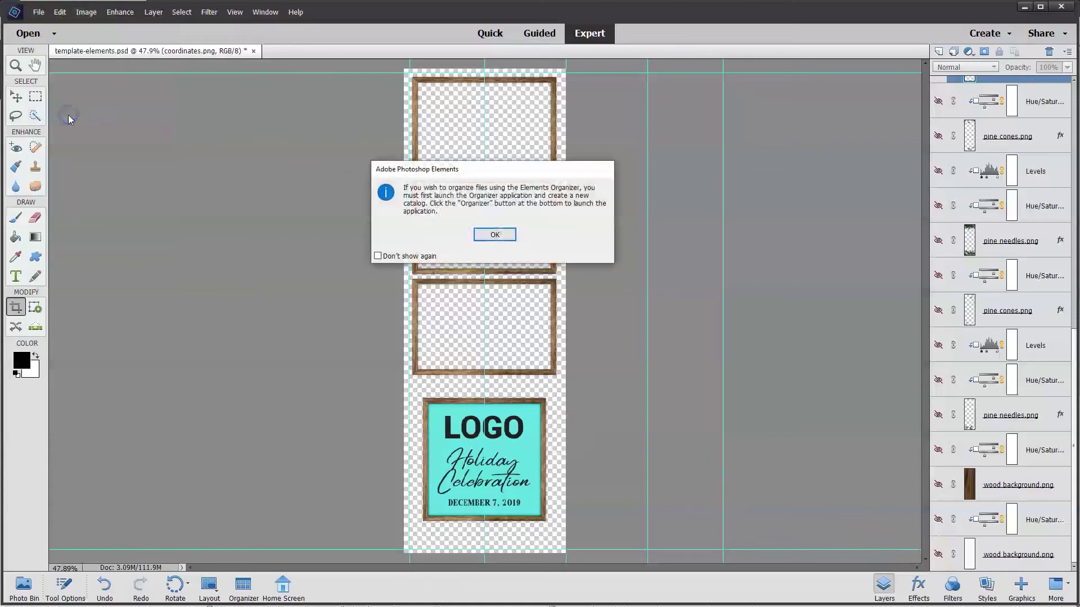
left_click(500, 234)
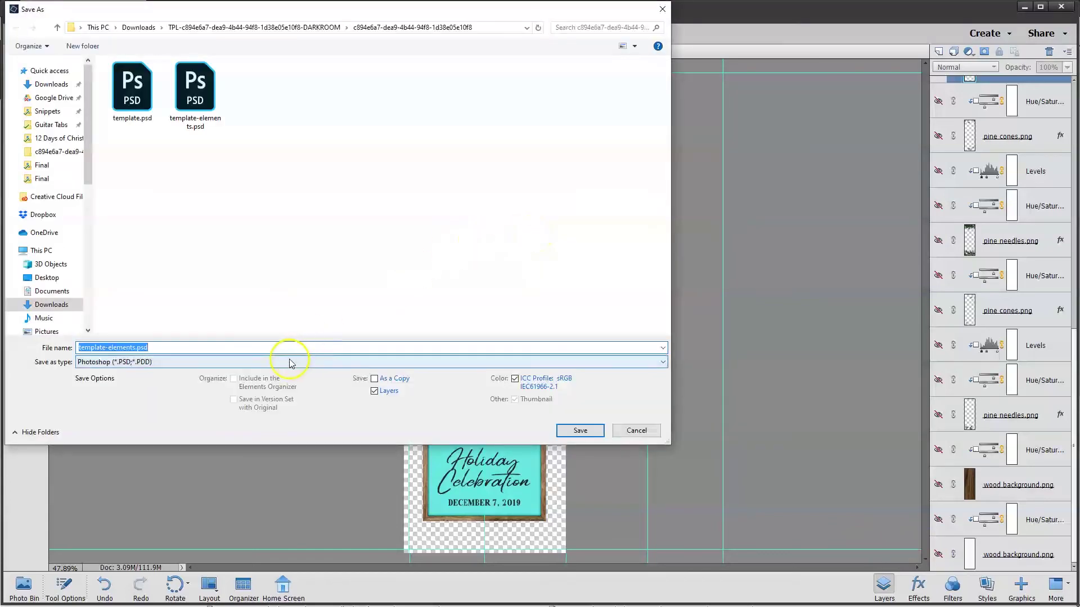
left_click(285, 362)
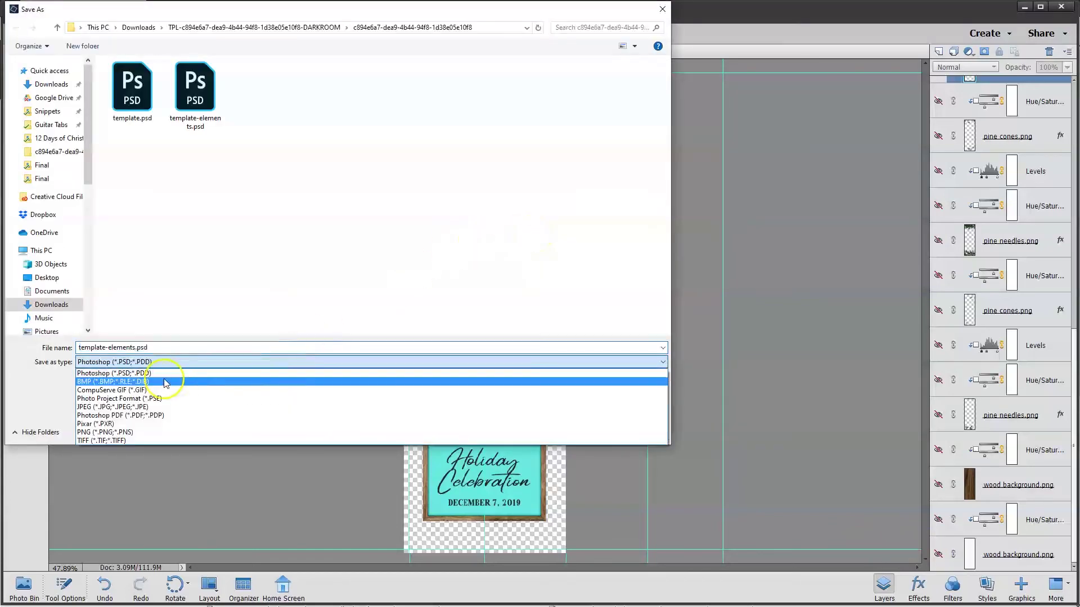
left_click(157, 432)
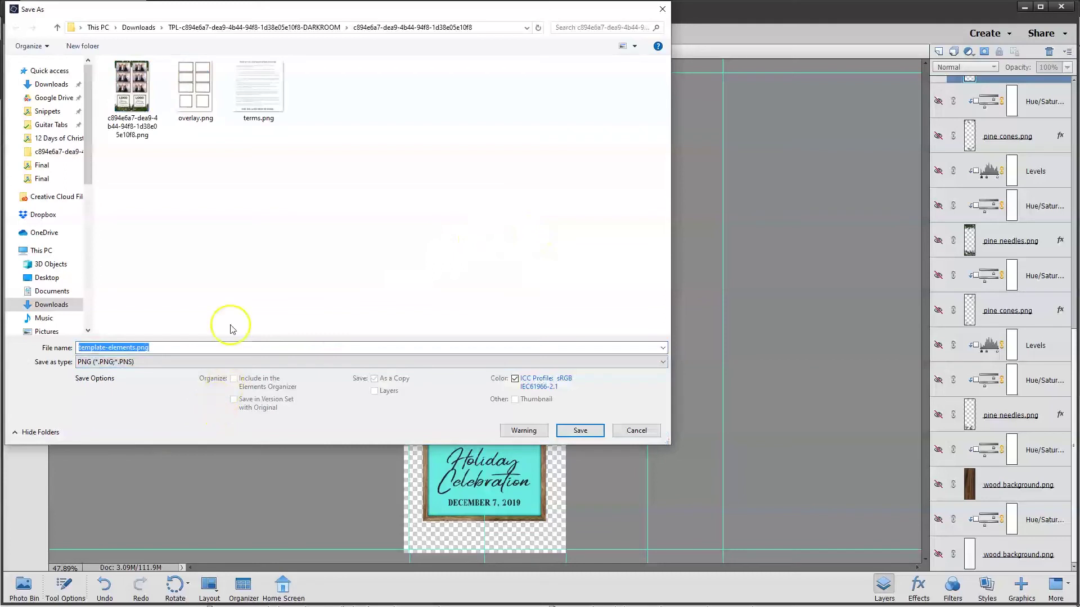
left_click(197, 104)
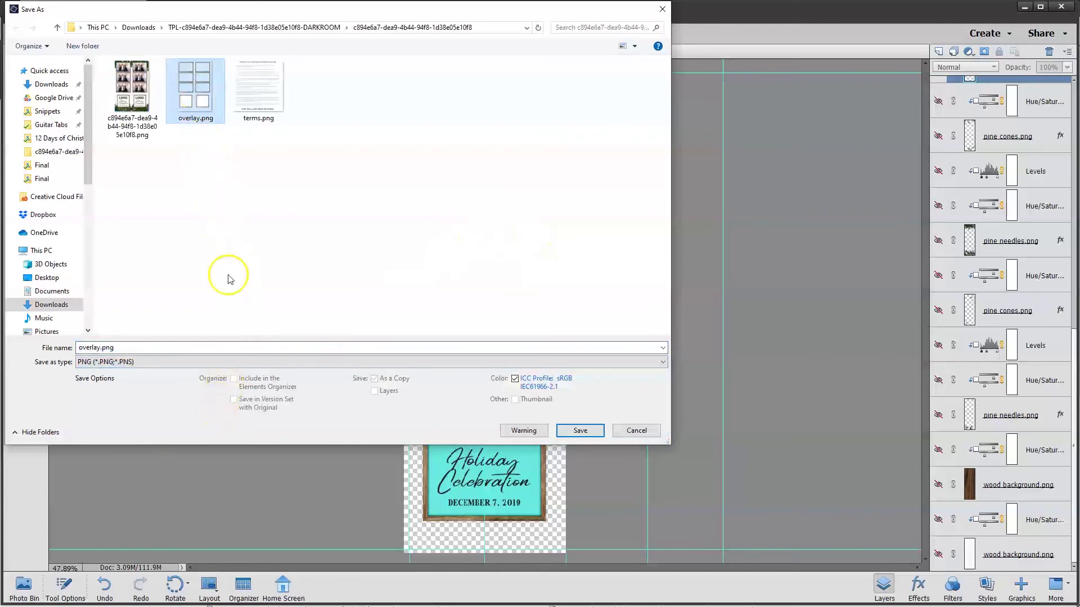
left_click(576, 432)
left_click(454, 304)
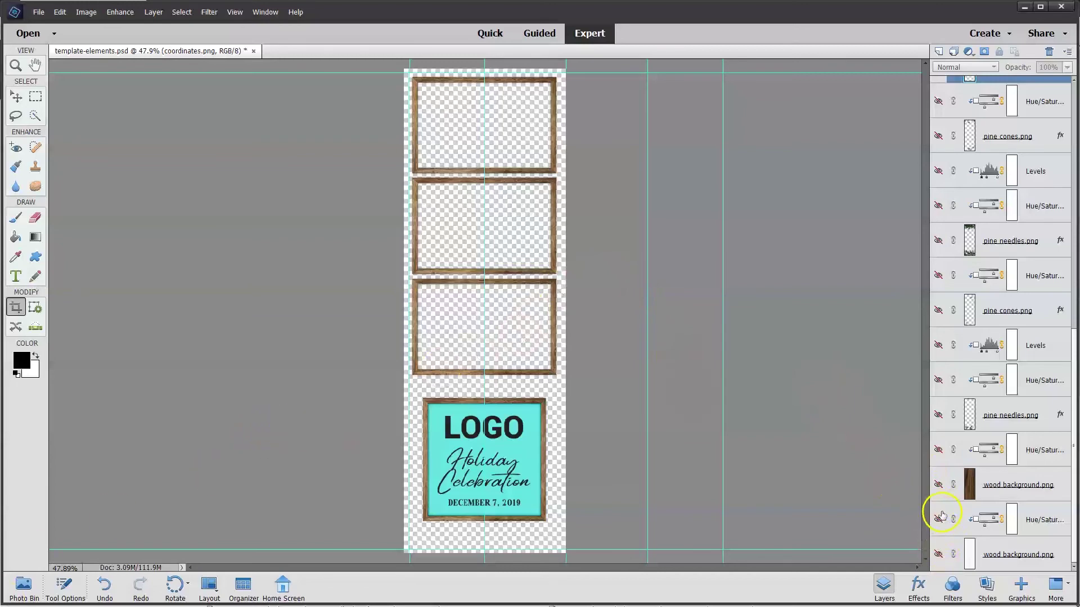
- Make the wood background, both pine needles and both pine cones layers visible again
left_click(938, 555)
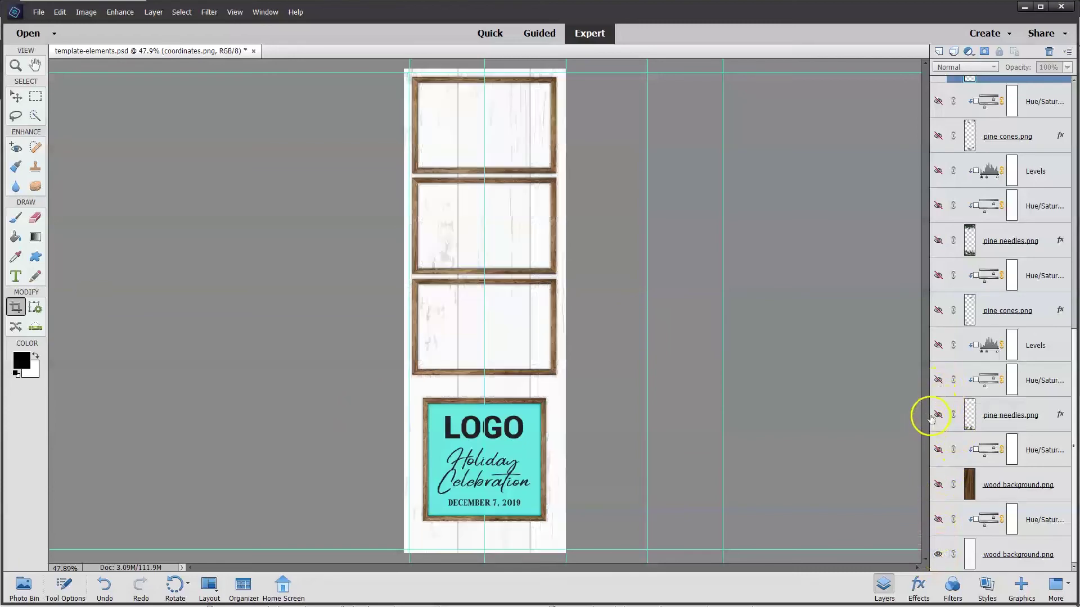
left_click(938, 415)
left_click(937, 310)
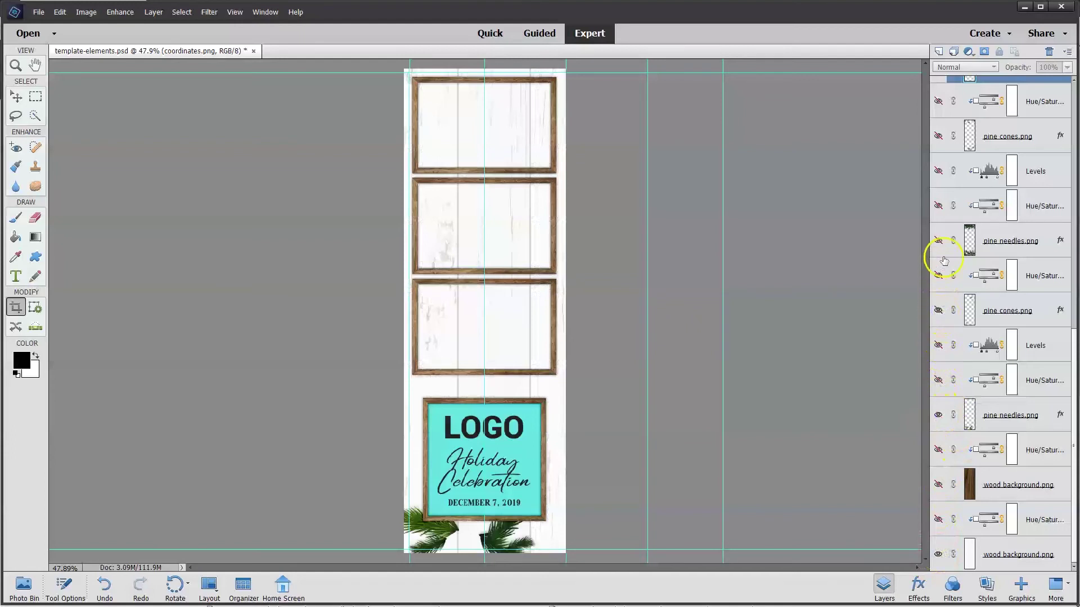
left_click(938, 242)
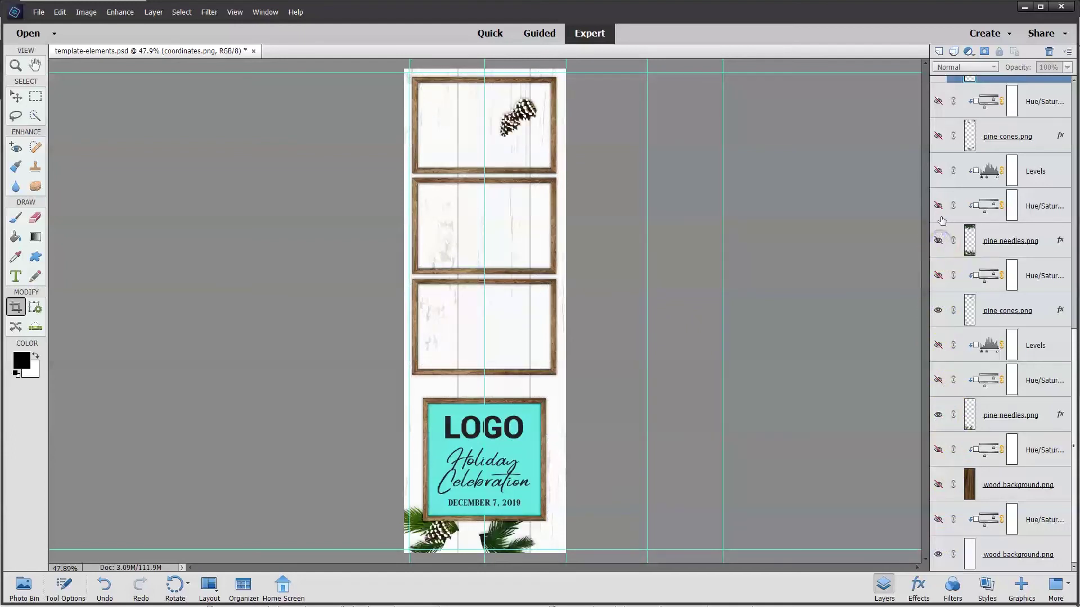
left_click(938, 136)
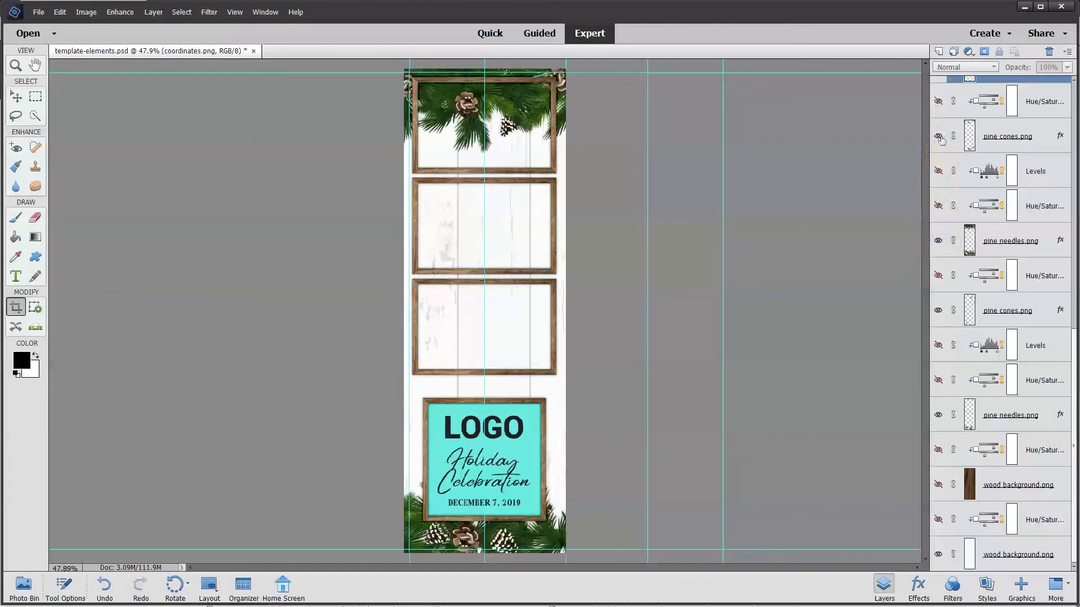
scroll(976, 155, "up", 5)
scroll(983, 152, "up", 4)
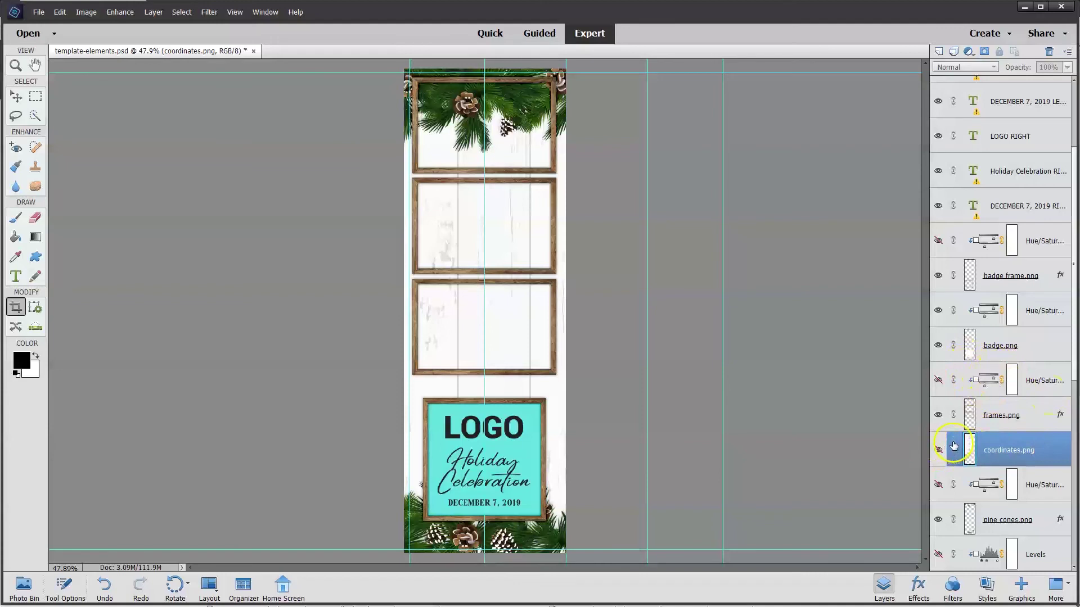
- Hide frames.png, badge frame.png and all the logo and date text layers
left_click(938, 416)
left_click(938, 275)
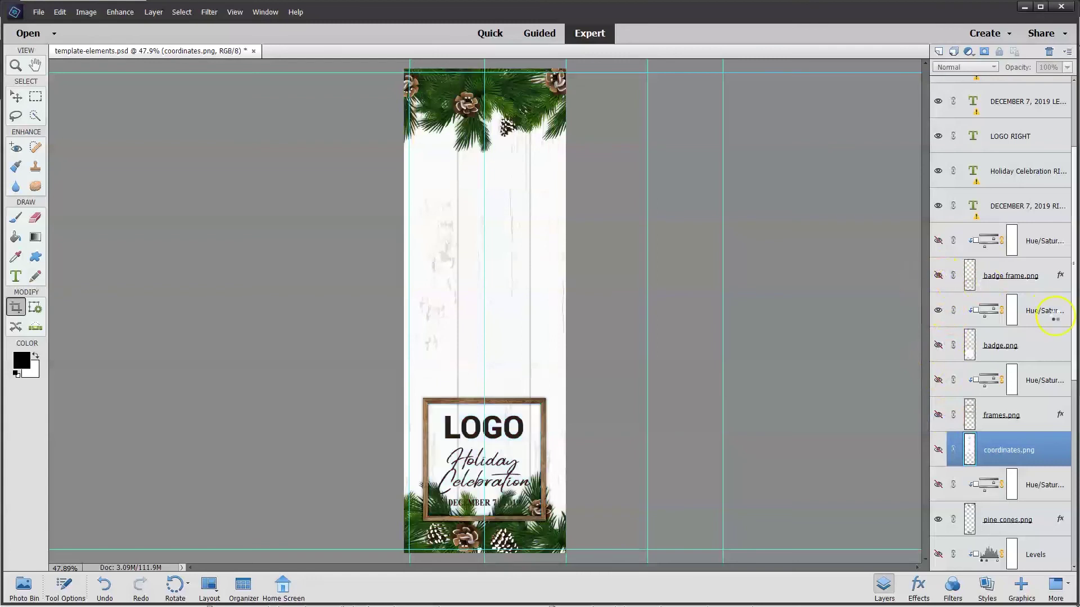
scroll(1006, 304, "up", 3)
left_click_drag(938, 310, 930, 134)
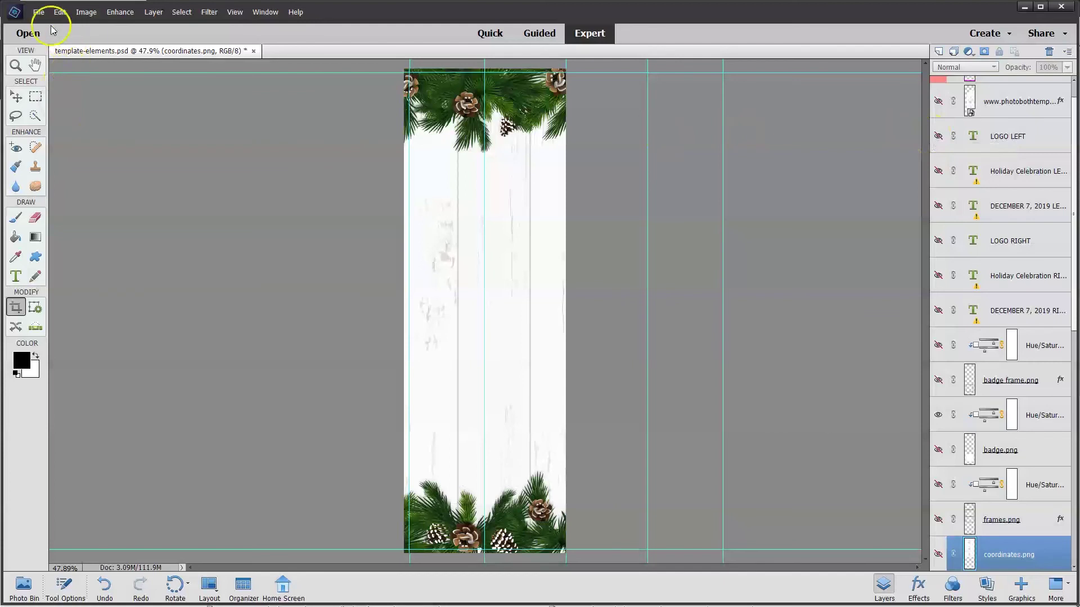
- Save the backdrop as a JPEG over background.jpg at Maximum quality 12
left_click(39, 12)
left_click(67, 114)
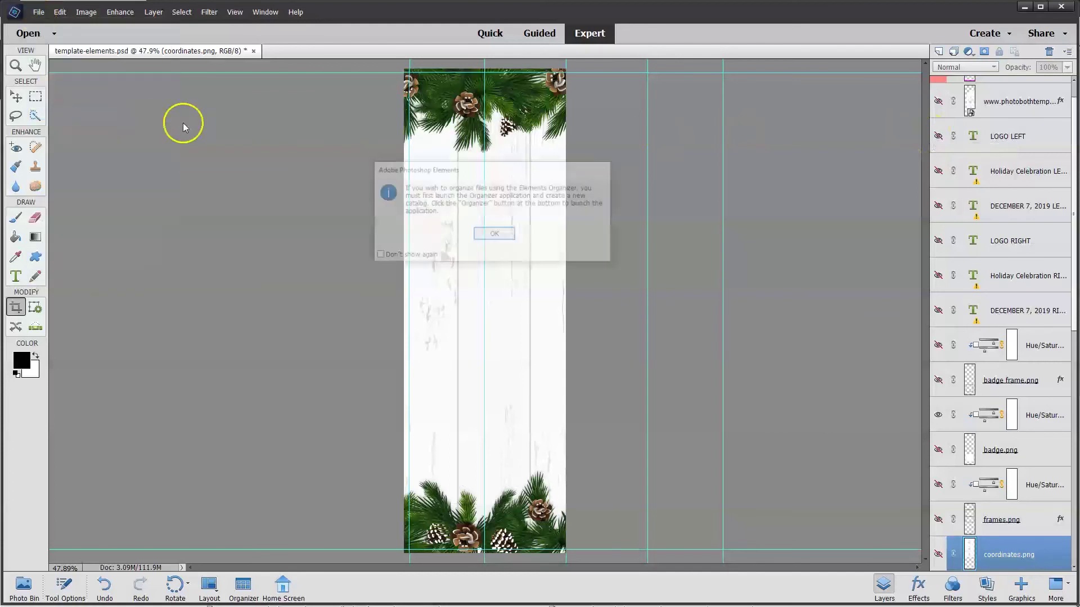
left_click(482, 234)
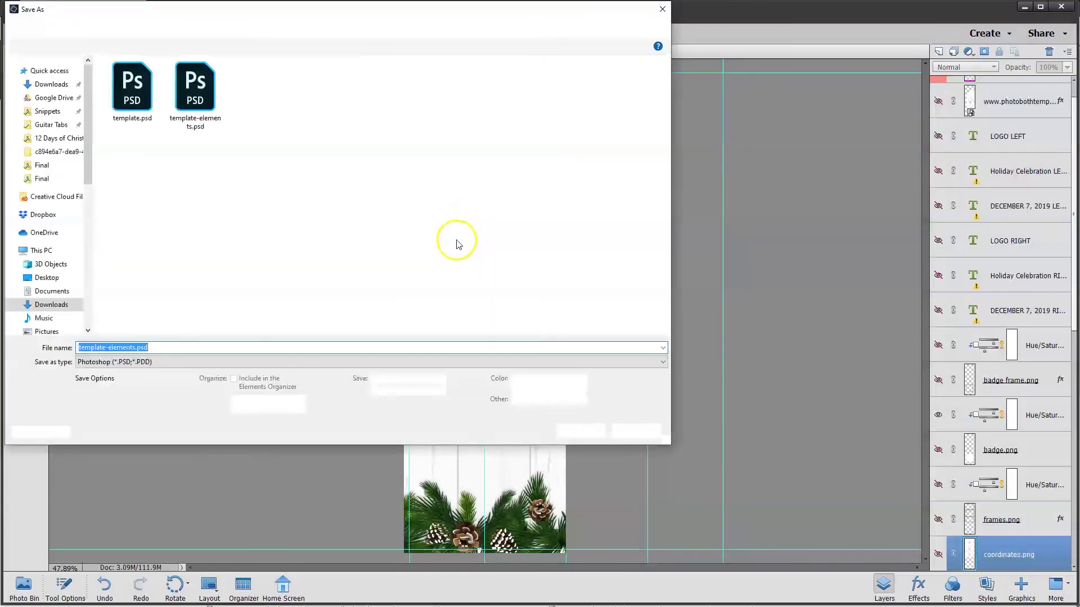
left_click(229, 360)
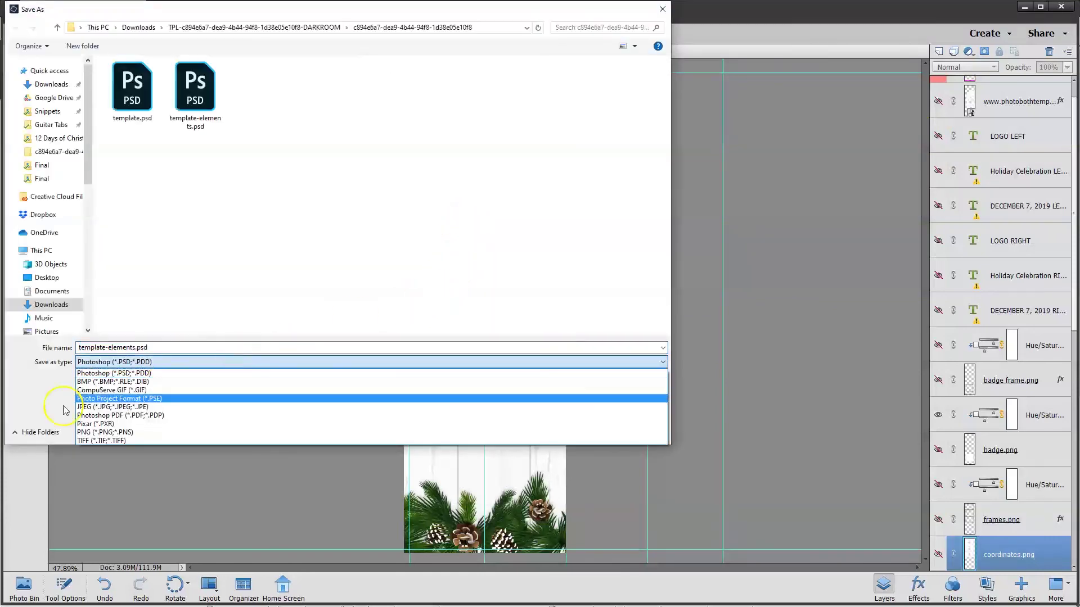
left_click(95, 408)
double_click(131, 90)
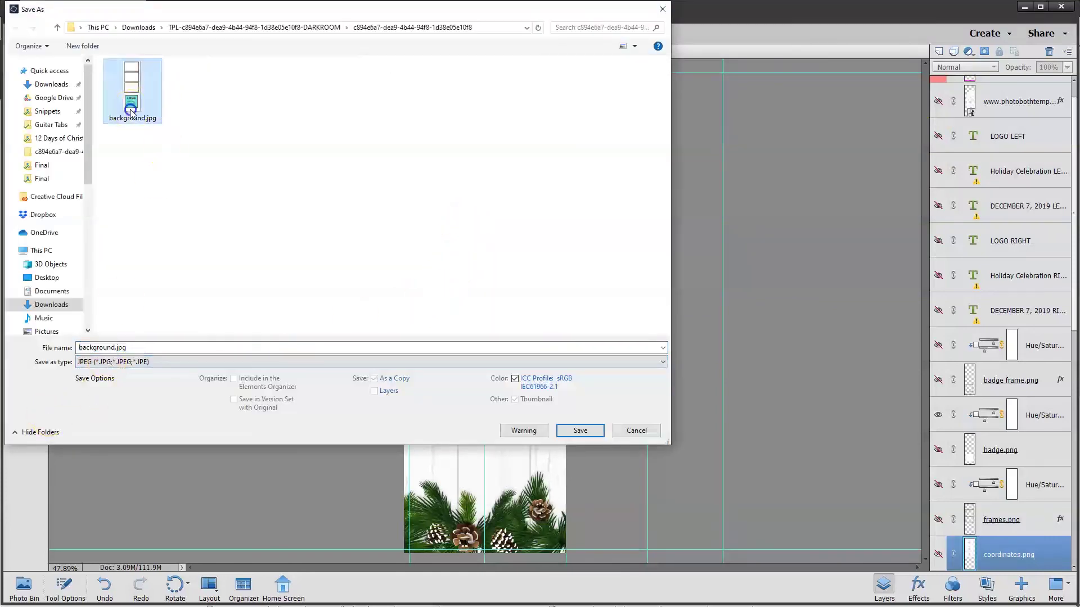
left_click(457, 301)
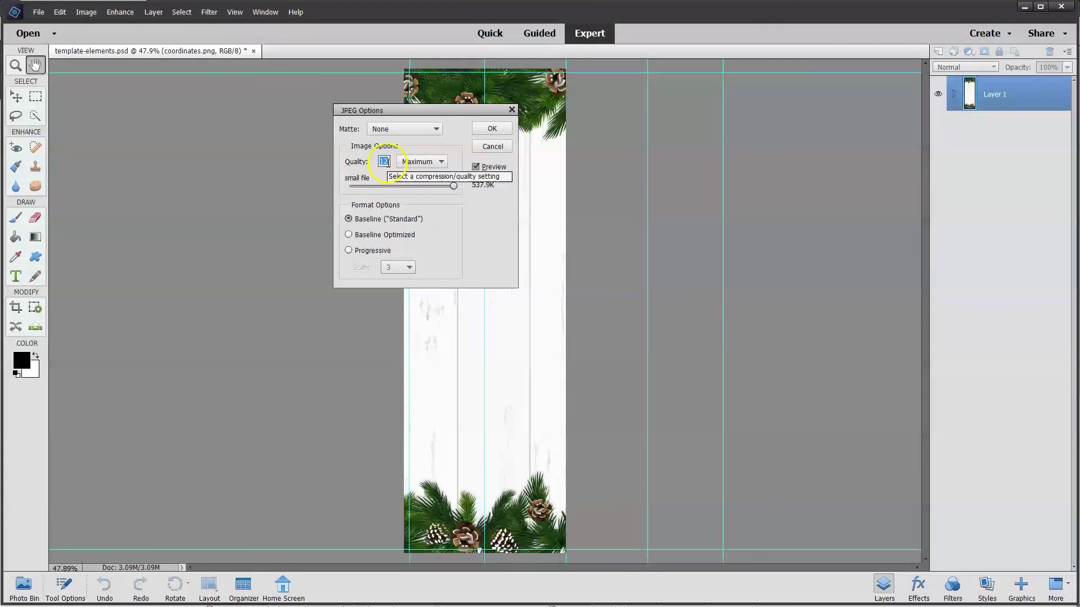
left_click(493, 130)
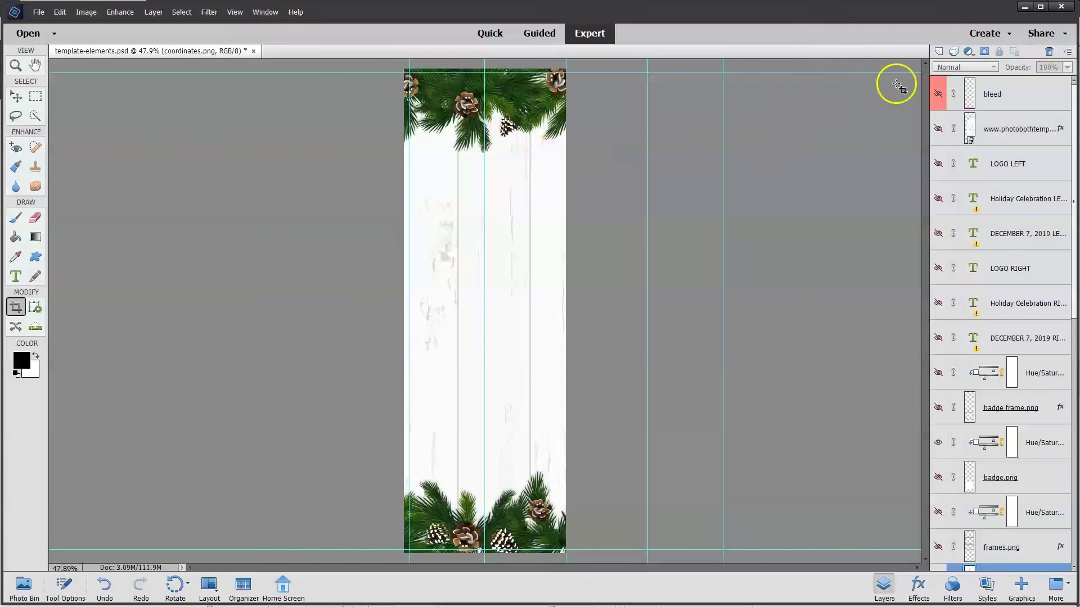
- In Darkroom Booth, add background.jpg from the Downloads template folder as new artwork
left_click(1024, 6)
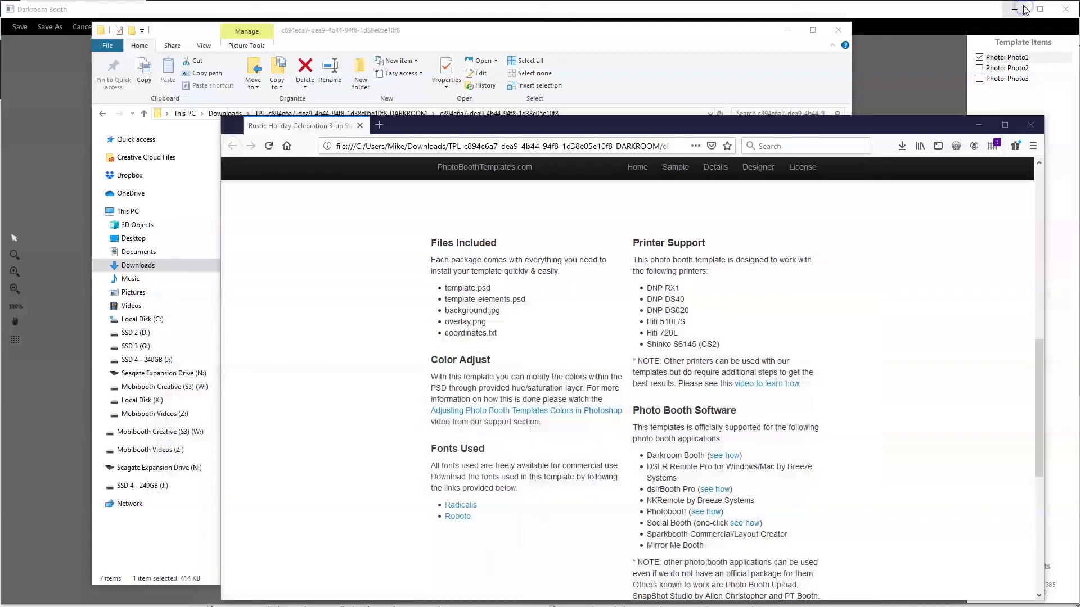
left_click(176, 14)
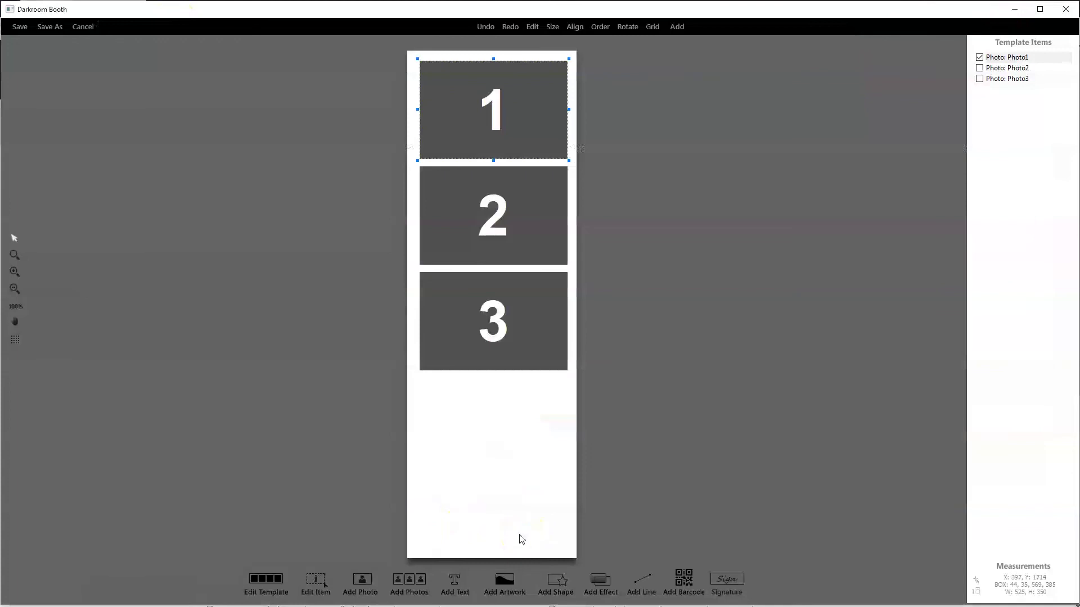
left_click(508, 582)
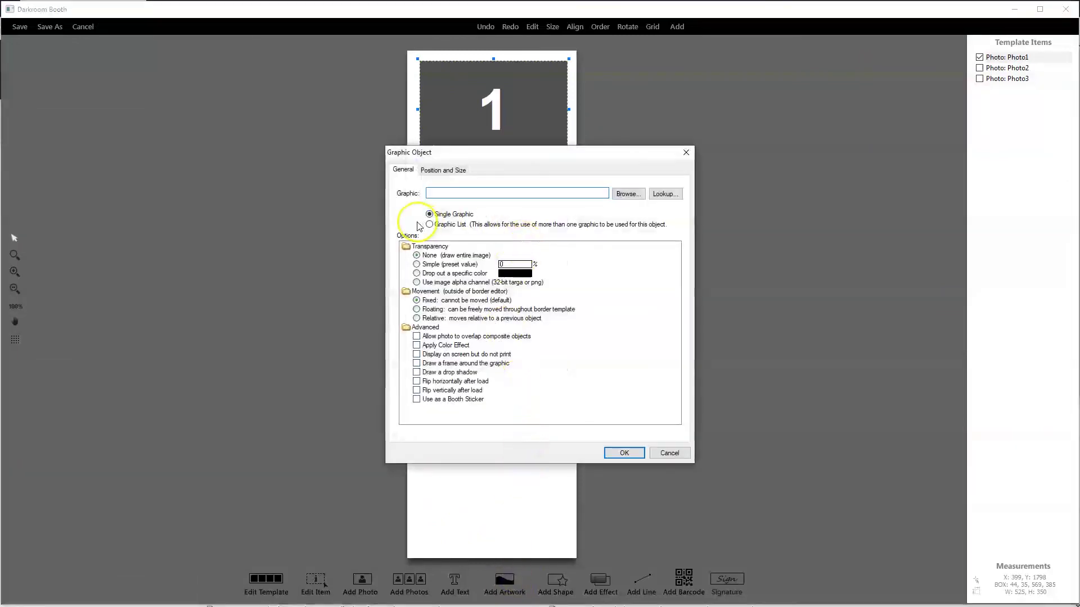
left_click(623, 193)
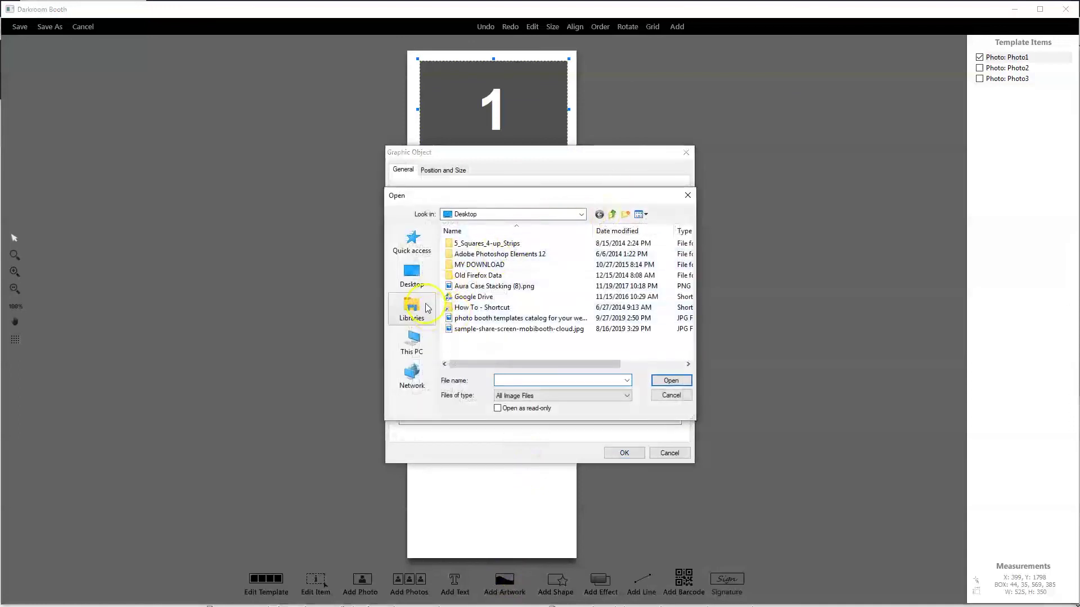
left_click(416, 343)
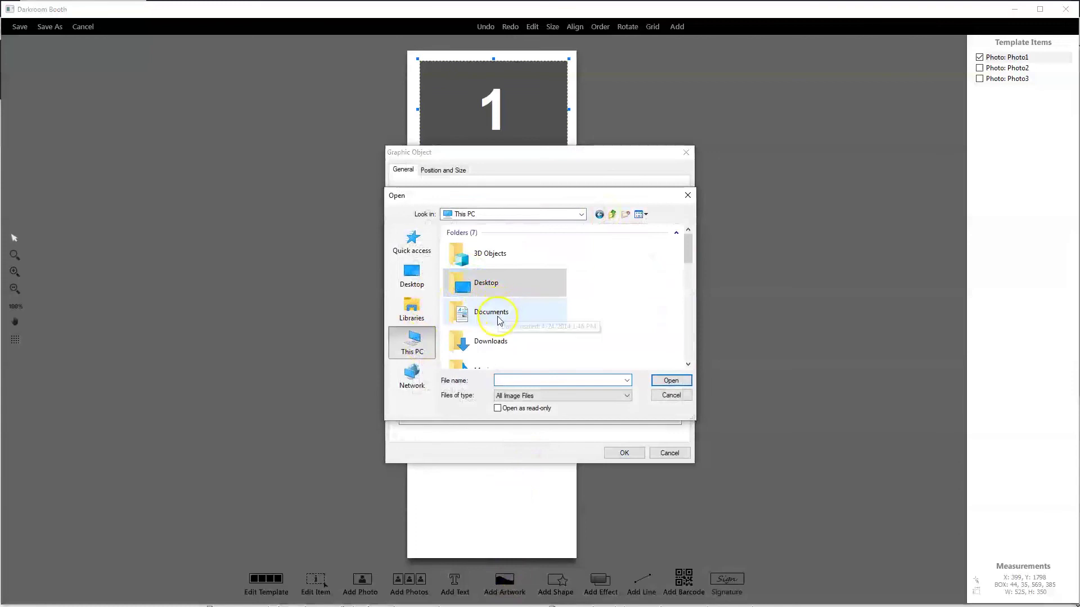
double_click(500, 341)
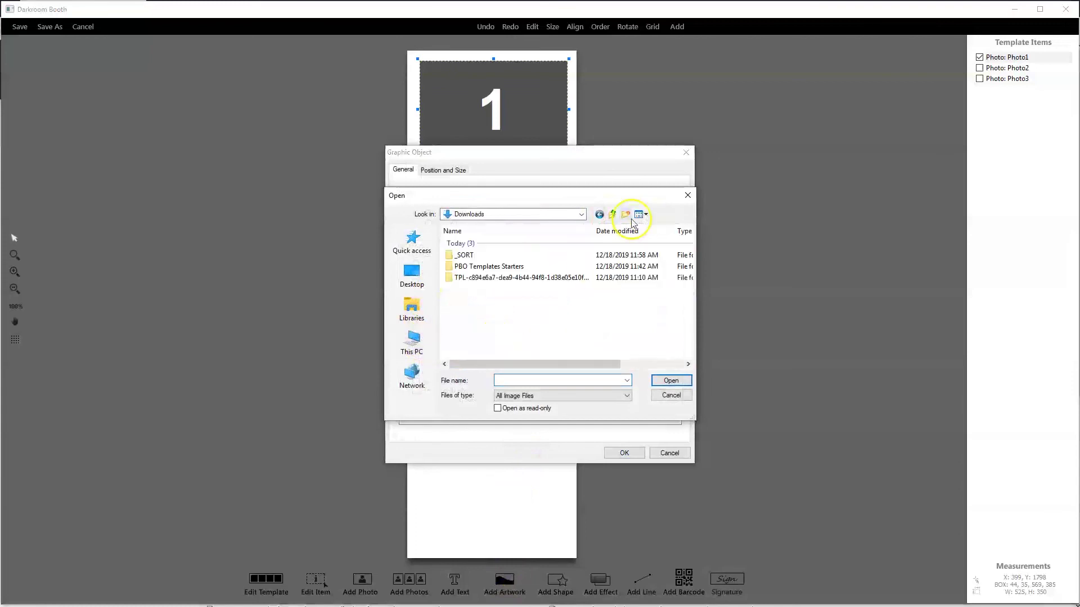
double_click(517, 278)
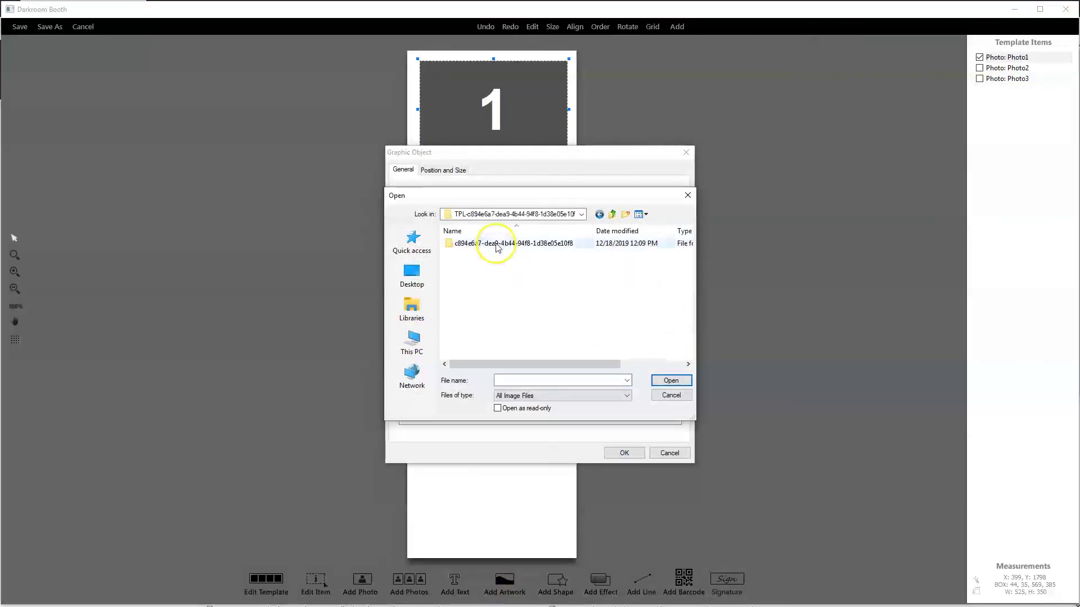
double_click(497, 245)
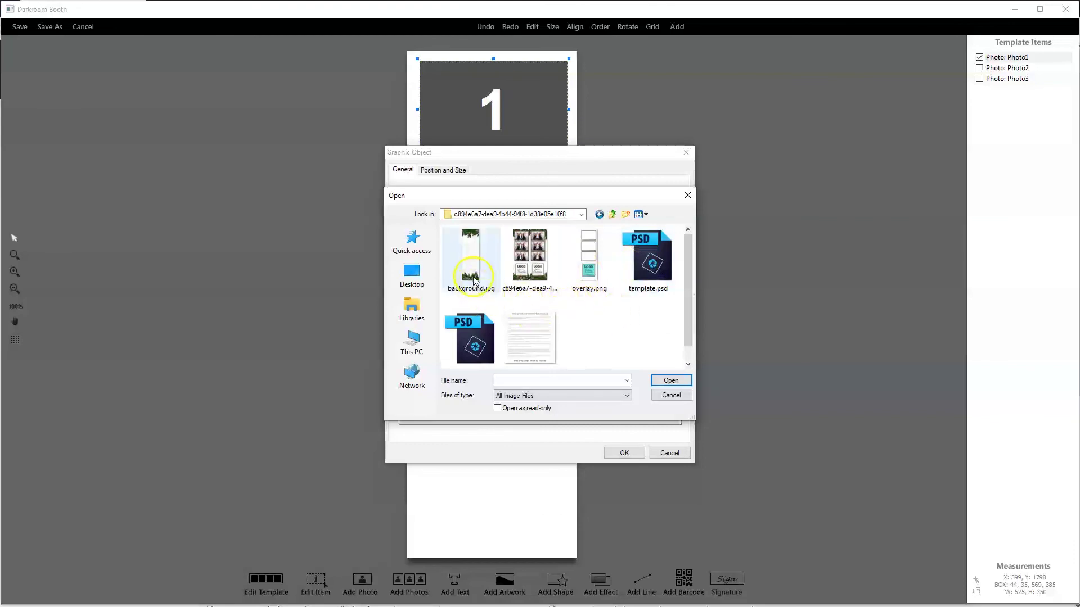
double_click(471, 264)
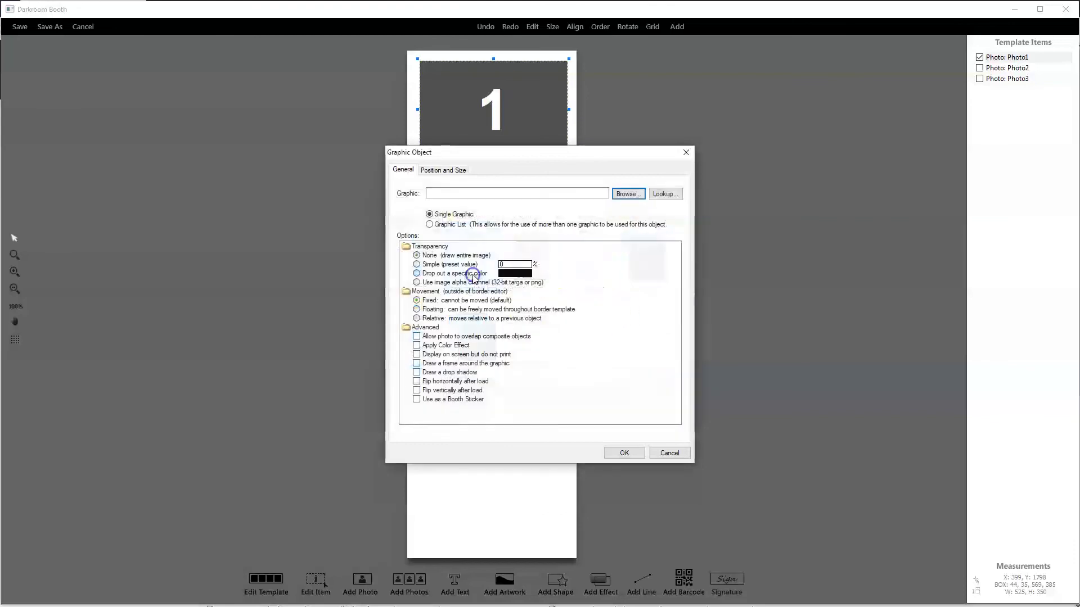
left_click(624, 453)
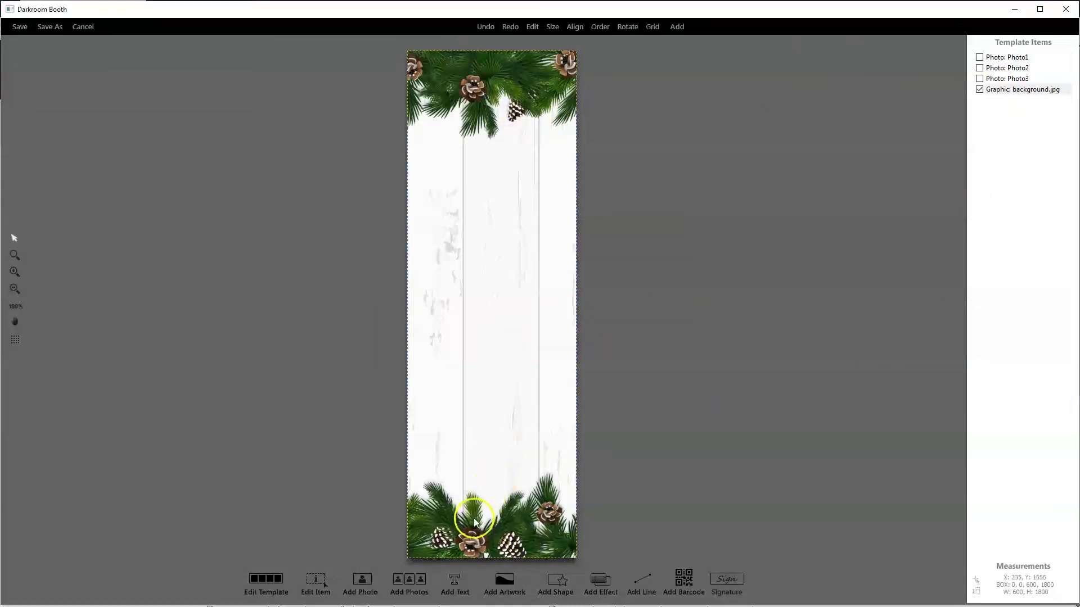
- Move background.jpg to the top of Template Items, behind photo slots 1–3
left_click(1022, 90)
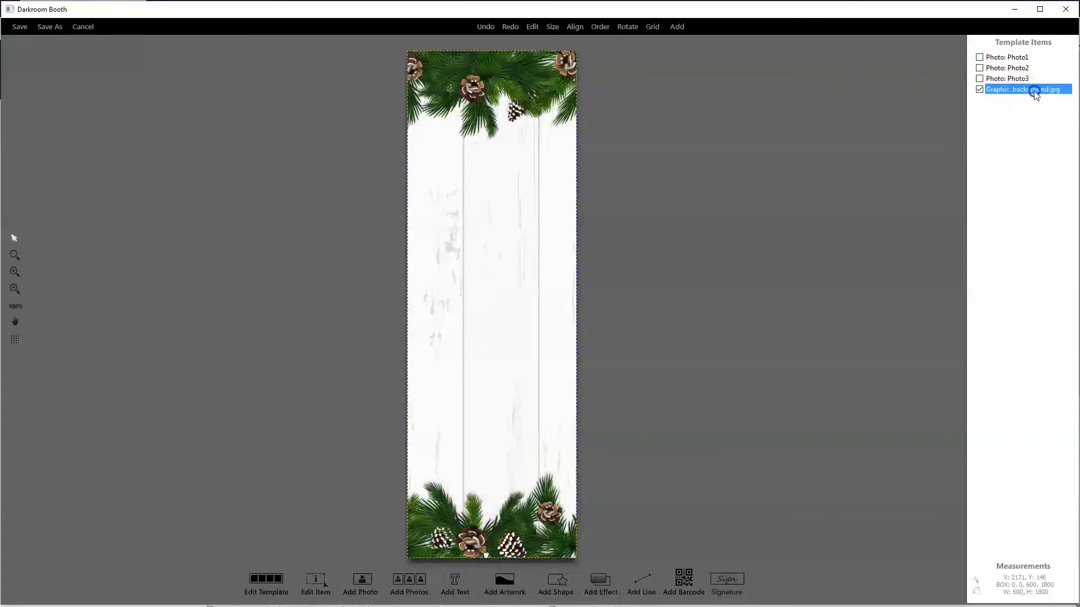
left_click_drag(1033, 92, 1026, 62)
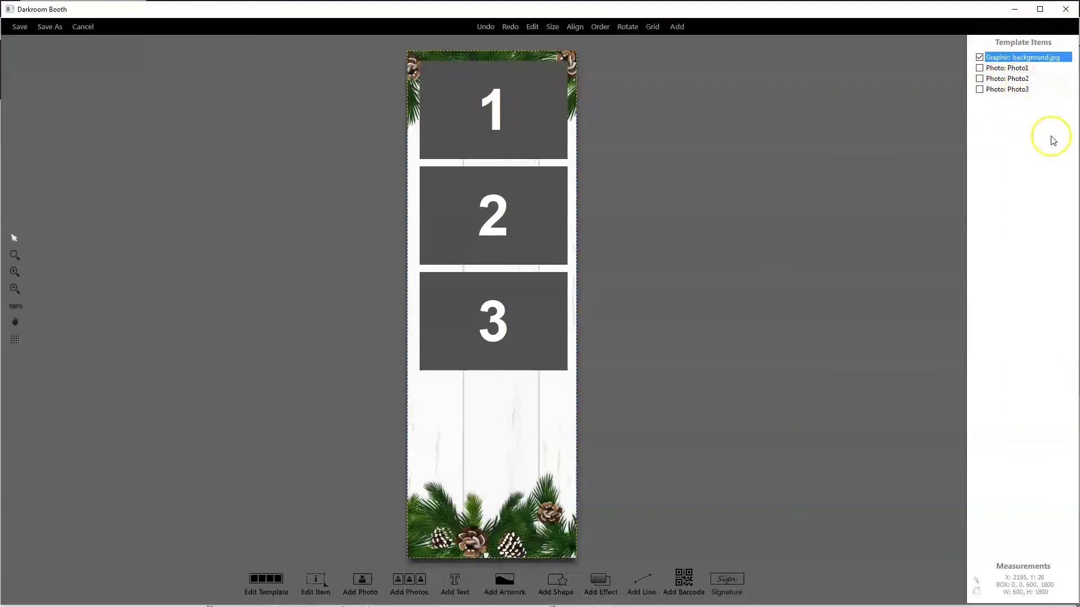
left_click(505, 582)
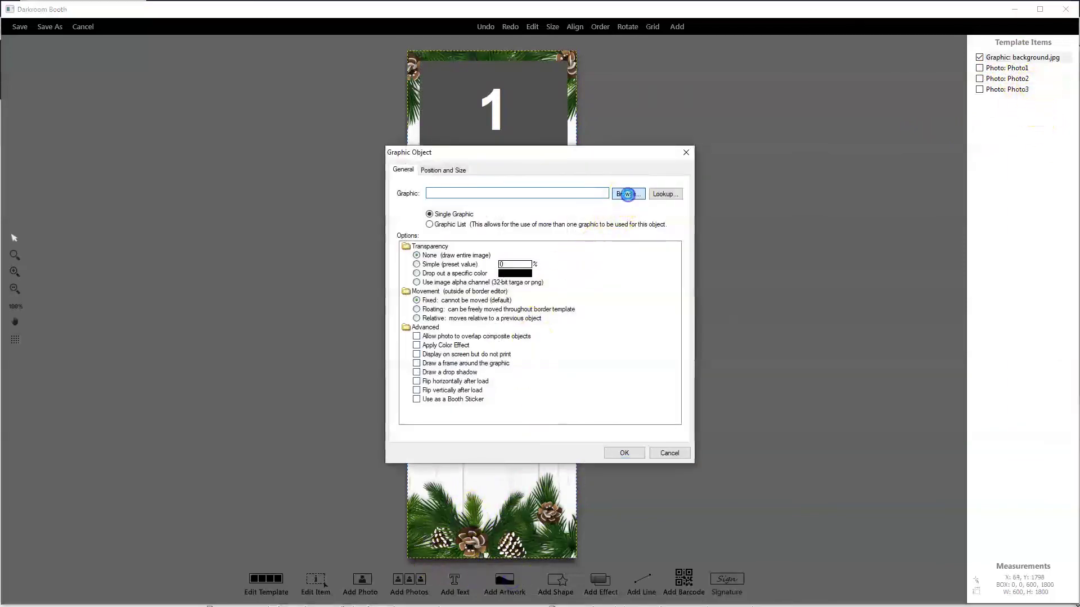
- Add overlay.png as artwork, framing photos 1–3 and showing the teal logo panel
left_click(627, 194)
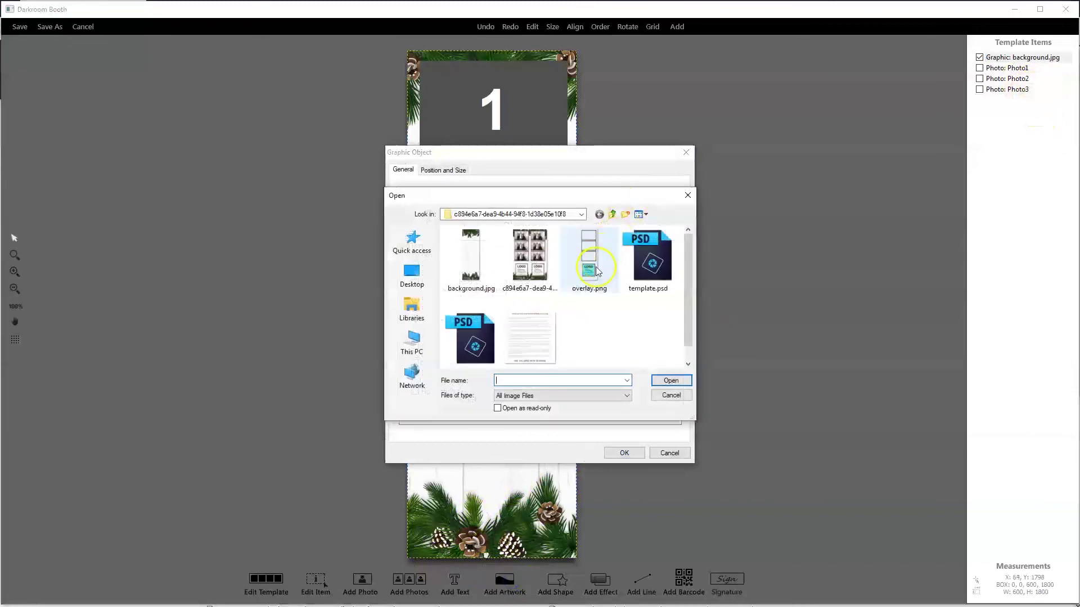
left_click(597, 272)
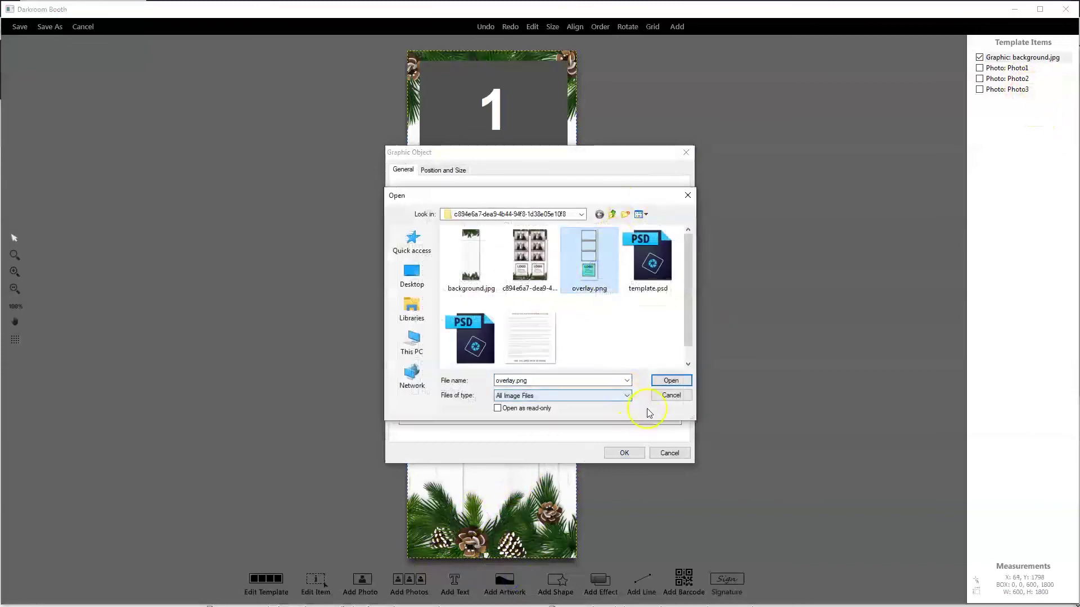
left_click(666, 381)
left_click(627, 452)
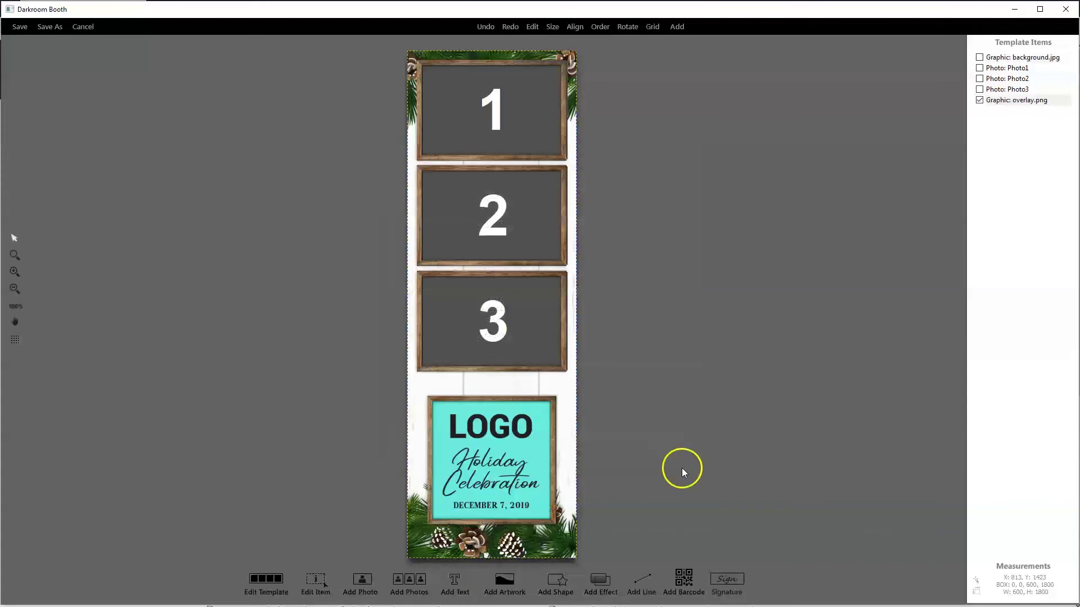